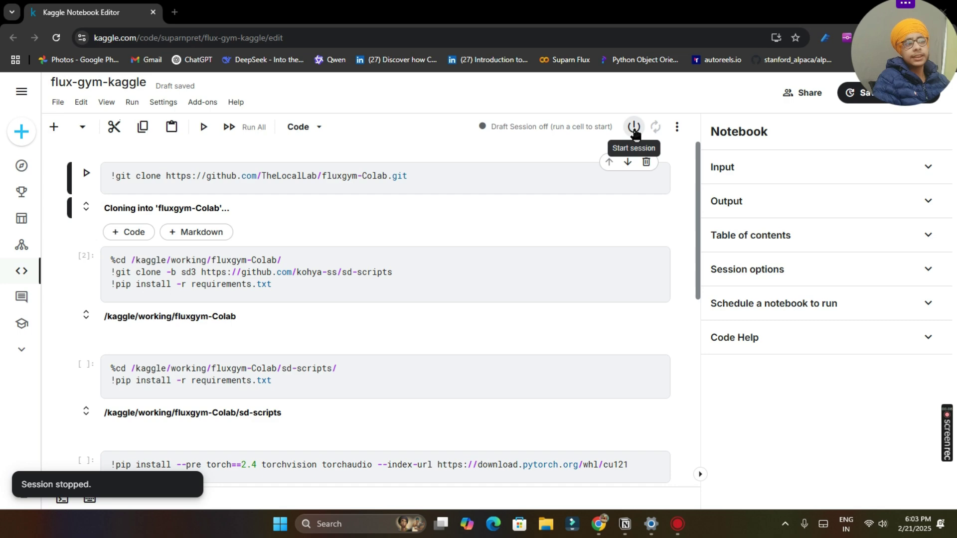
Start the Kaggle notebook session and confirm the GPU T4 x2 accelerator in session options.
{"action": "left_click", "coordinate": [634, 131]}
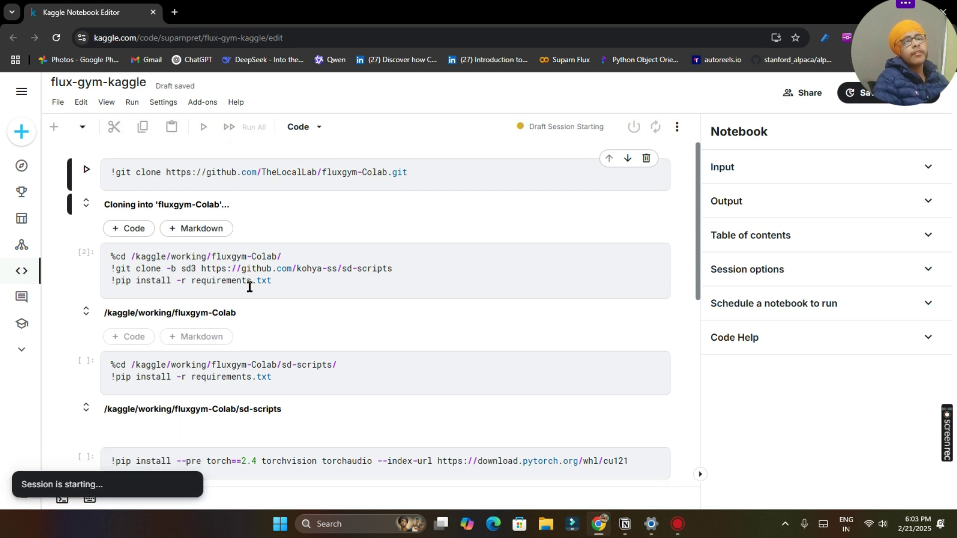
{"action": "scroll", "coordinate": [249, 287], "scroll_direction": "down", "scroll_amount": 15}
{"action": "scroll", "coordinate": [264, 319], "scroll_direction": "up", "scroll_amount": 15}
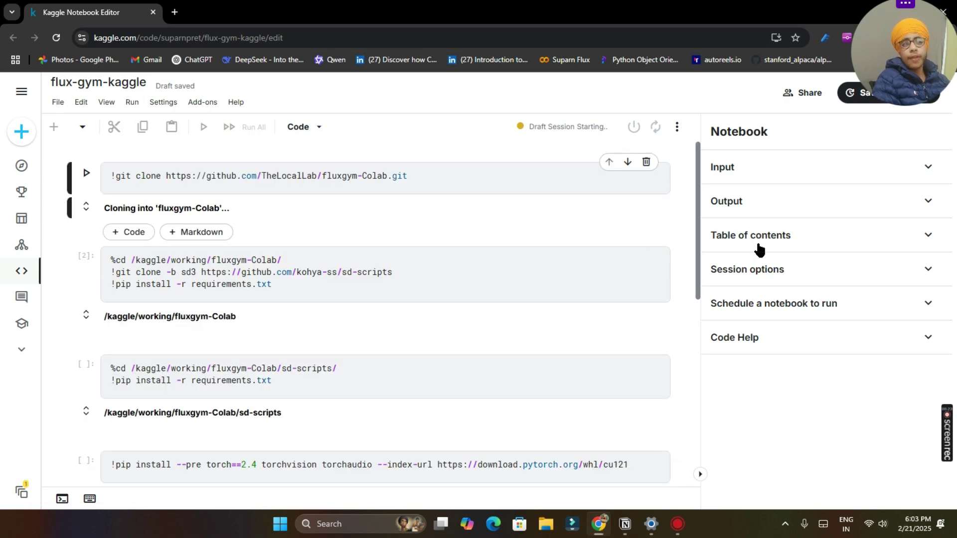
{"action": "left_click", "coordinate": [767, 271]}
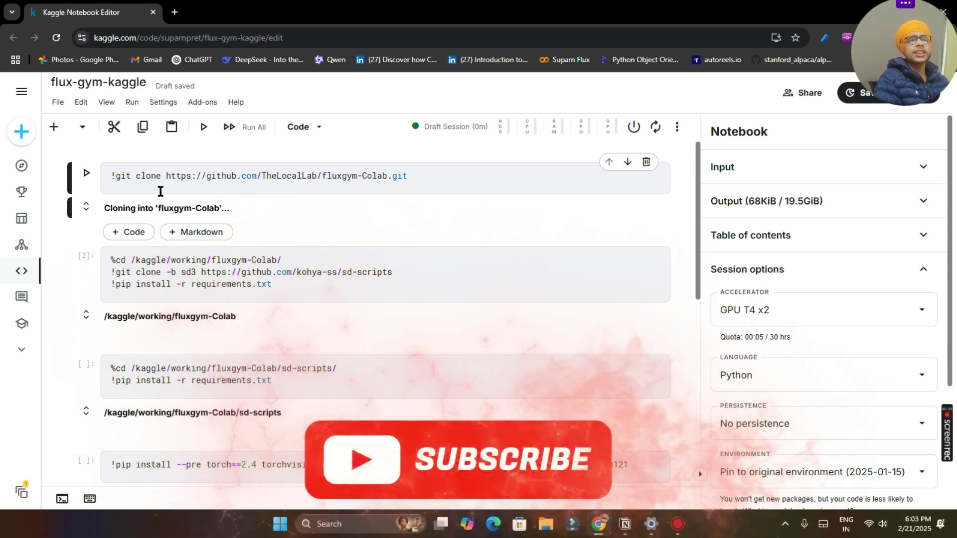
Run the git clone cell, then the sd-scripts setup cell, continuing down the notebook.
{"action": "left_click", "coordinate": [468, 178]}
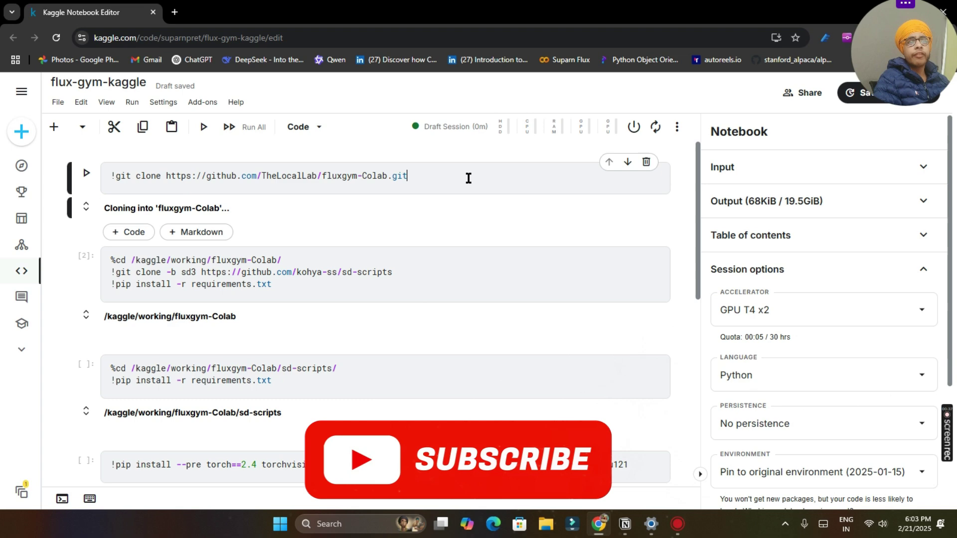
{"action": "key", "text": "shift+Return"}
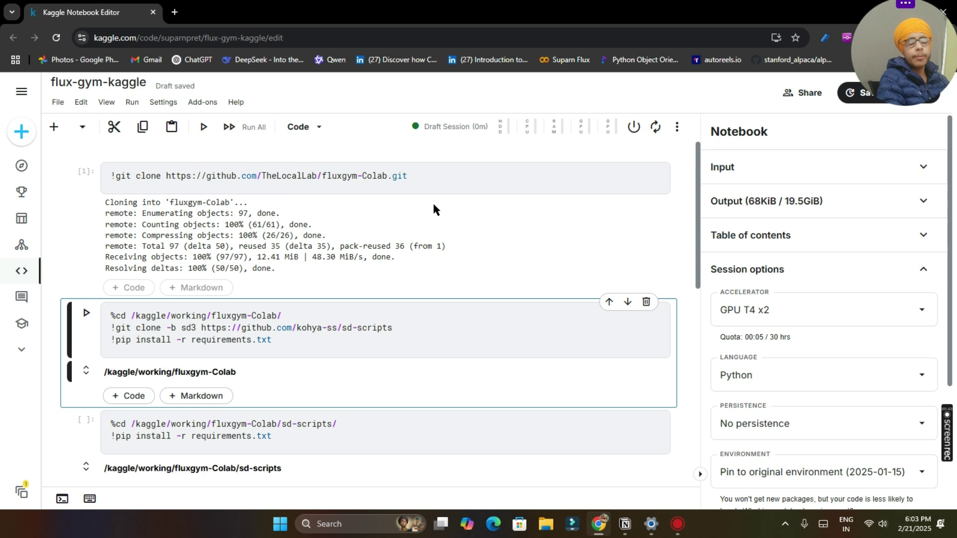
{"action": "scroll", "coordinate": [495, 229], "scroll_direction": "down", "scroll_amount": 2}
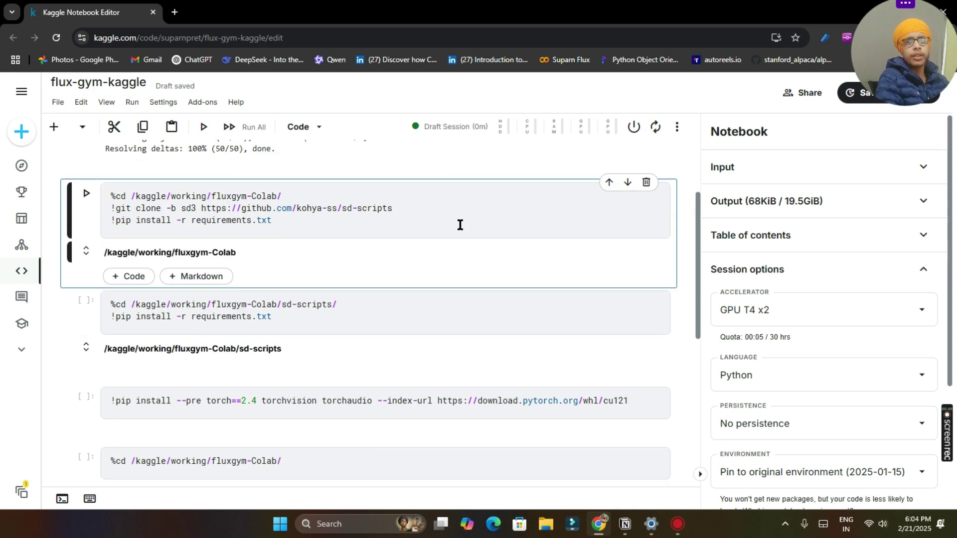
{"action": "left_click", "coordinate": [427, 235]}
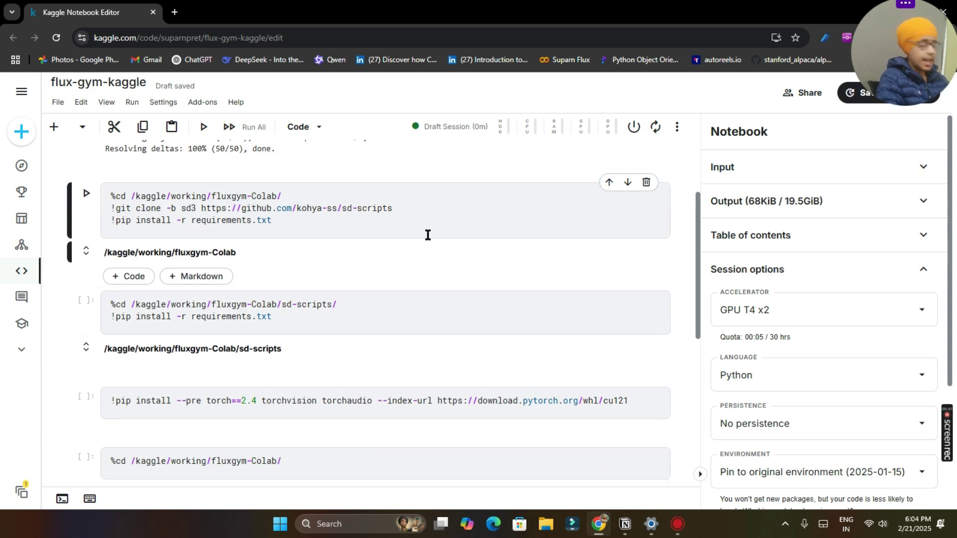
{"action": "scroll", "coordinate": [428, 235], "scroll_direction": "down", "scroll_amount": 8}
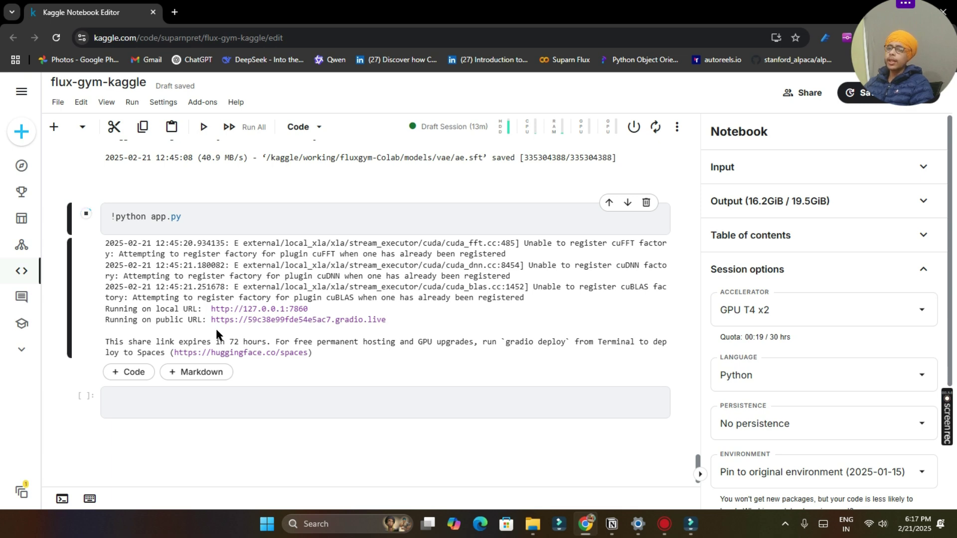
Open the Fluxgym gradio.live page and name the LoRA 'ujhgv'.
{"action": "left_click", "coordinate": [260, 322], "text": "ctrl"}
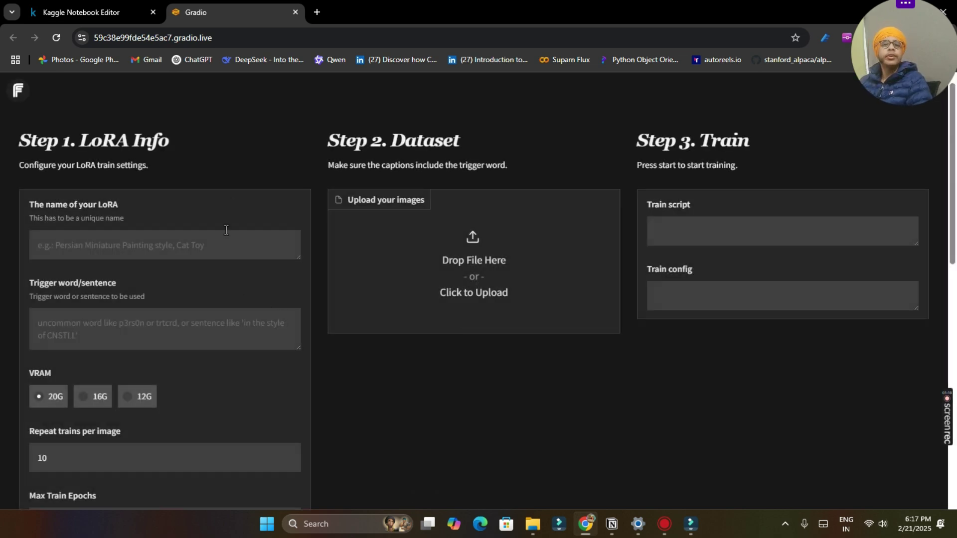
{"action": "scroll", "coordinate": [150, 249], "scroll_direction": "down", "scroll_amount": 3}
{"action": "scroll", "coordinate": [53, 169], "scroll_direction": "up", "scroll_amount": 1}
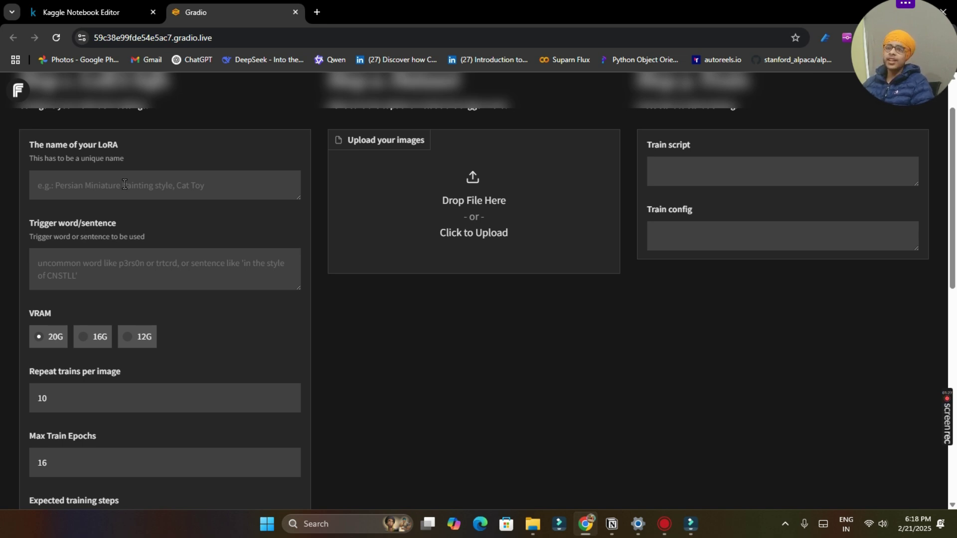
{"action": "type", "text": "u"}
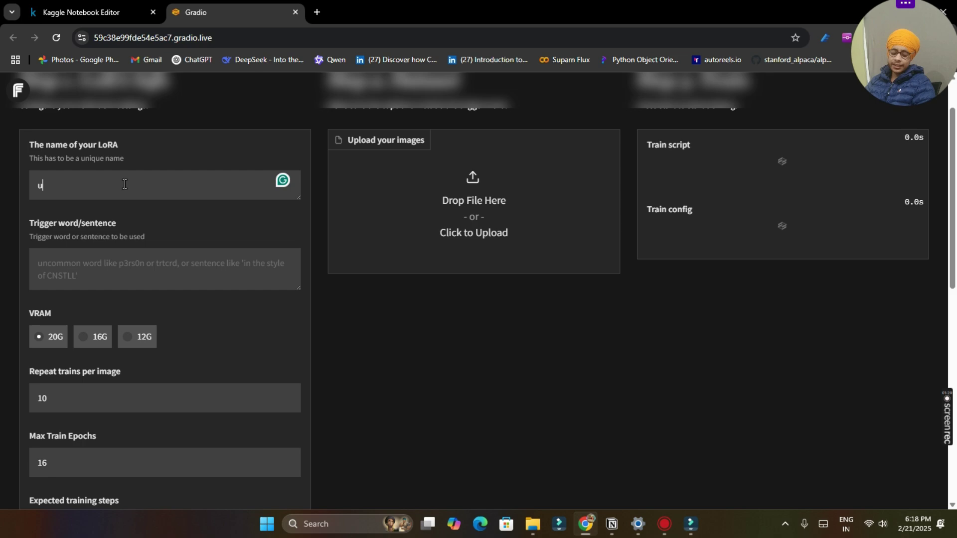
{"action": "type", "text": "jhgv"}
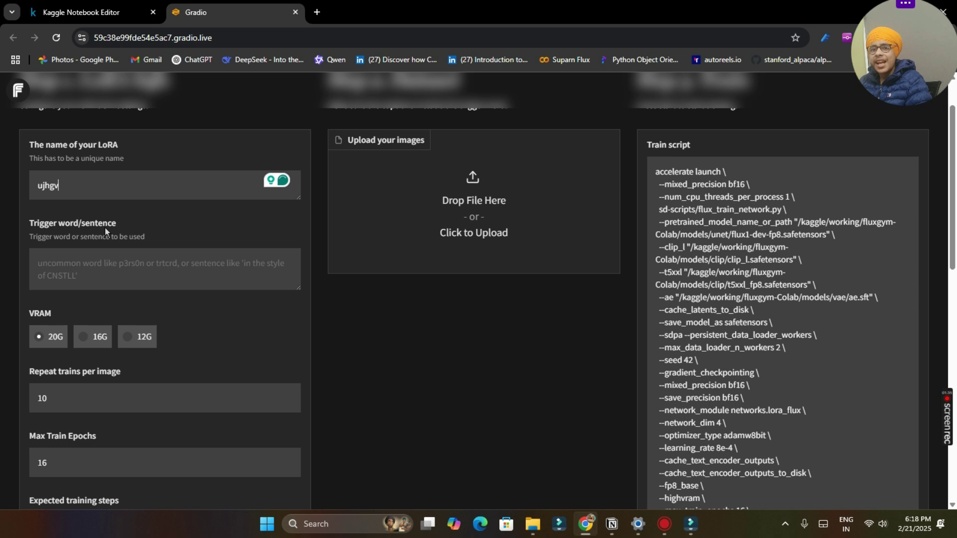
Enter the trigger word for the person being trained.
{"action": "scroll", "coordinate": [102, 222], "scroll_direction": "down", "scroll_amount": 1}
{"action": "left_click", "coordinate": [84, 205]}
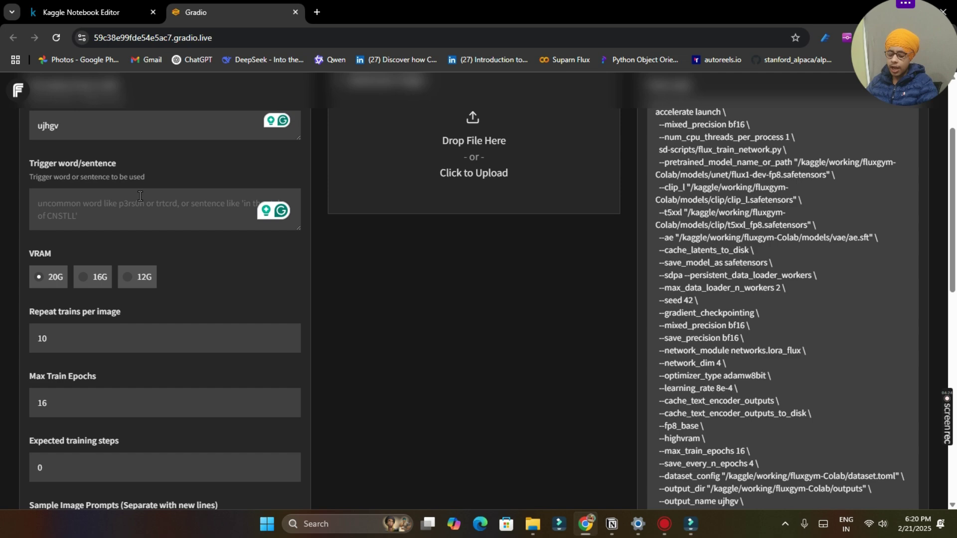
{"action": "type", "text": "suparn"}
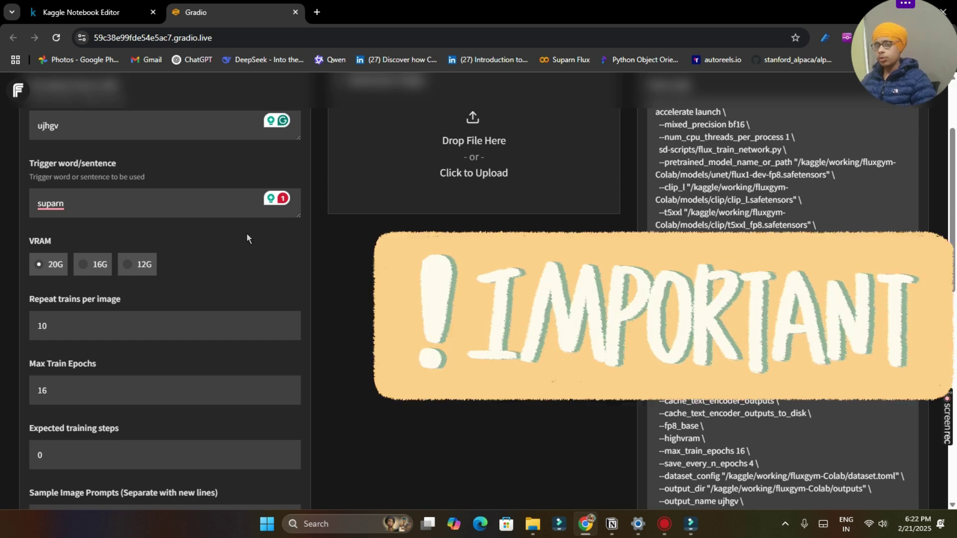
Choose 16G VRAM, lower repeats per image from 10 to 8 and max epochs from 16 to 12.
{"action": "left_click", "coordinate": [88, 268]}
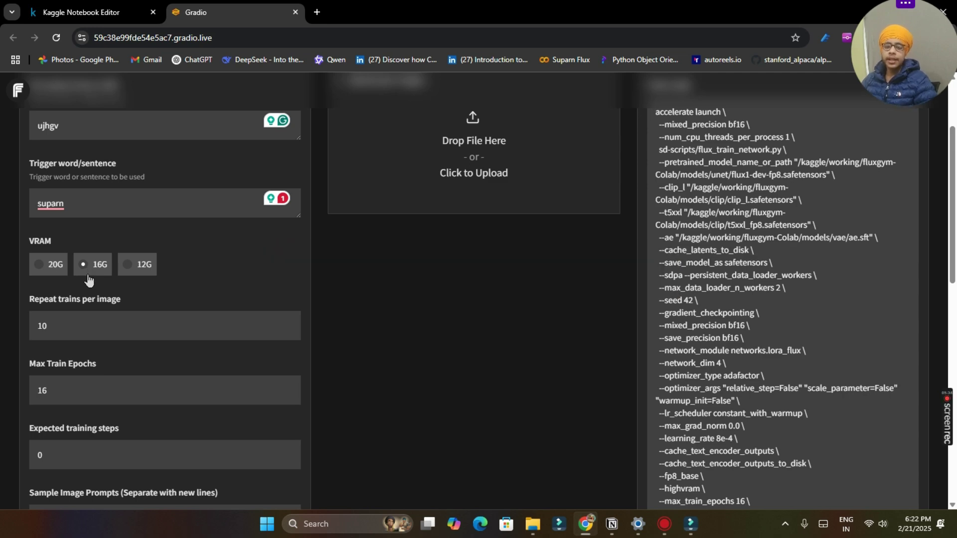
{"action": "scroll", "coordinate": [0, 202], "scroll_direction": "down", "scroll_amount": 2}
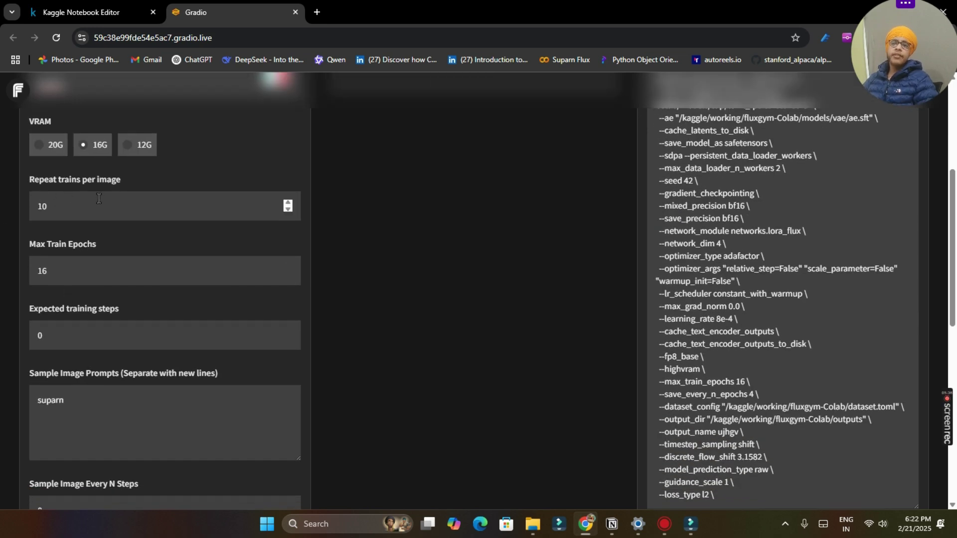
{"action": "left_click", "coordinate": [290, 212]}
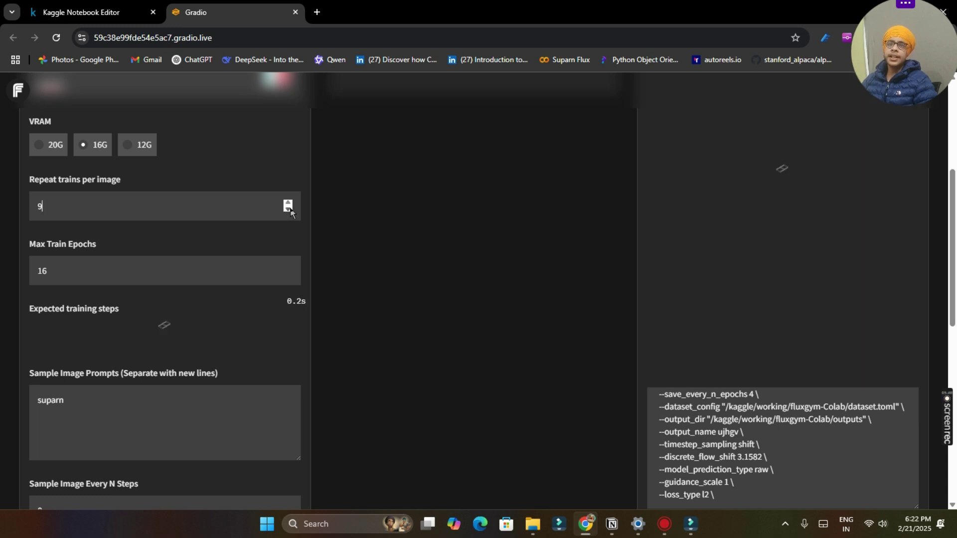
{"action": "scroll", "coordinate": [290, 212], "scroll_direction": "down", "scroll_amount": 2}
{"action": "scroll", "coordinate": [282, 214], "scroll_direction": "up", "scroll_amount": 1}
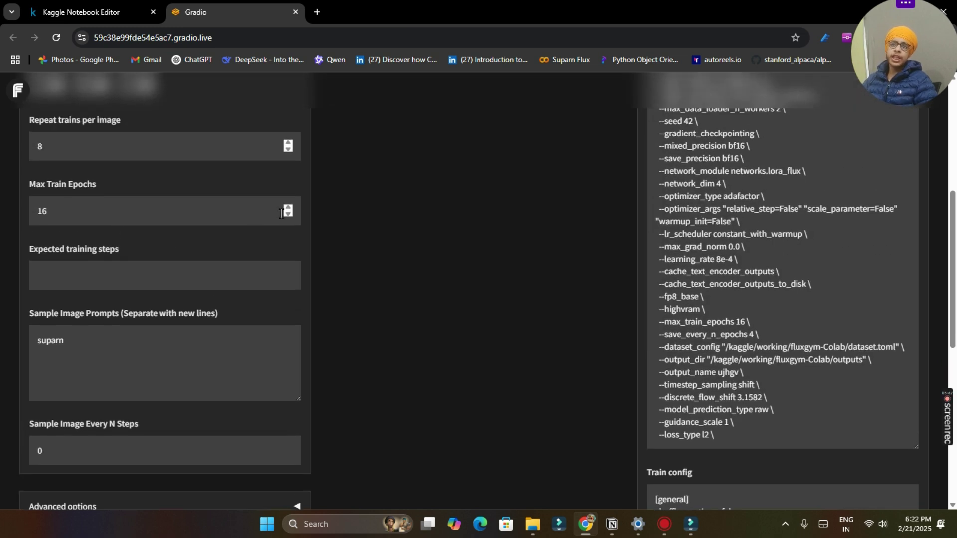
{"action": "double_click", "coordinate": [288, 215]}
{"action": "double_click", "coordinate": [288, 216]}
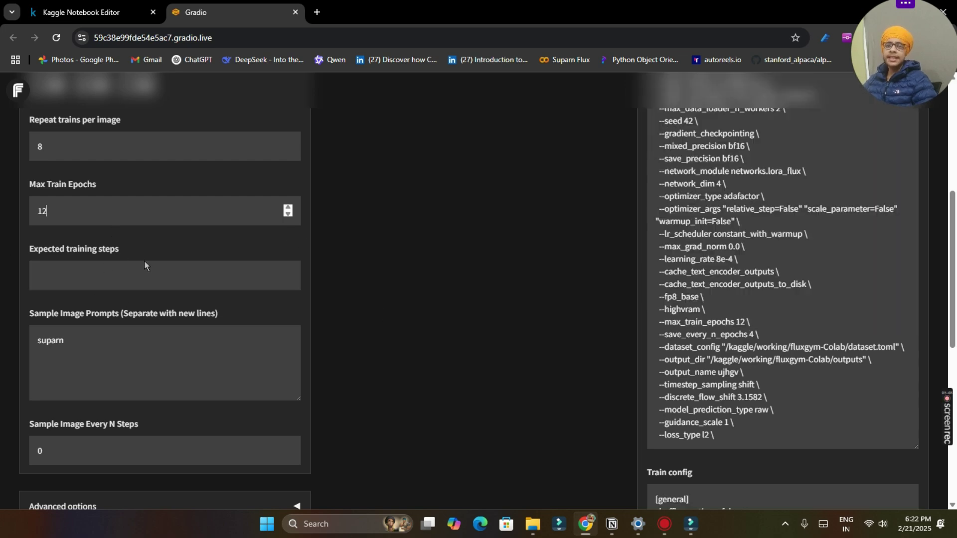
{"action": "scroll", "coordinate": [144, 265], "scroll_direction": "down", "scroll_amount": 2}
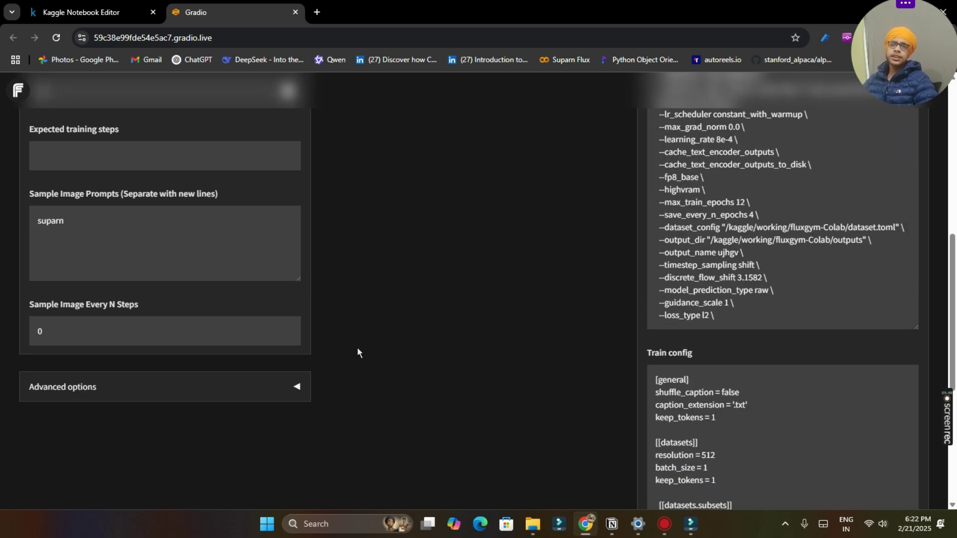
{"action": "scroll", "coordinate": [357, 356], "scroll_direction": "down", "scroll_amount": 3}
{"action": "scroll", "coordinate": [390, 348], "scroll_direction": "up", "scroll_amount": 10}
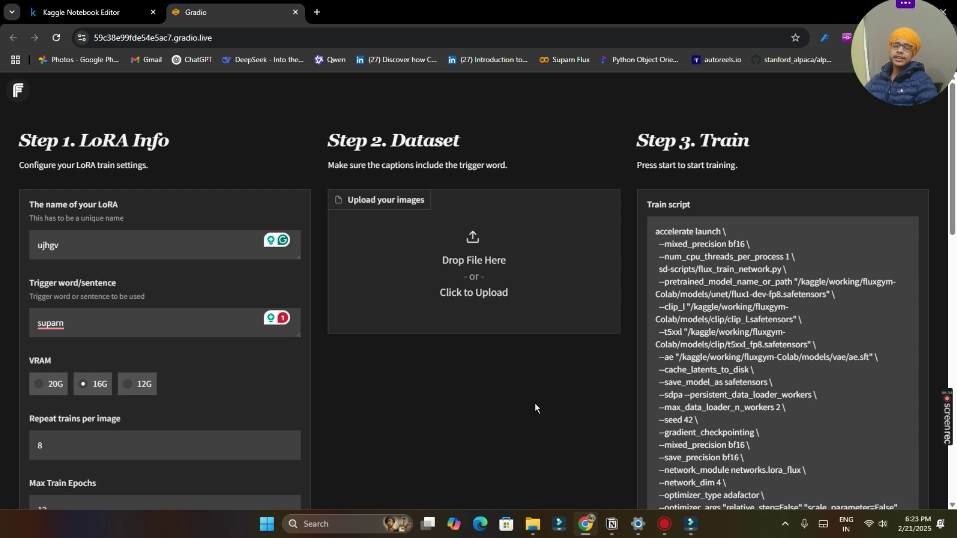
{"action": "left_click", "coordinate": [515, 306]}
{"action": "scroll", "coordinate": [149, 144], "scroll_direction": "down", "scroll_amount": 10}
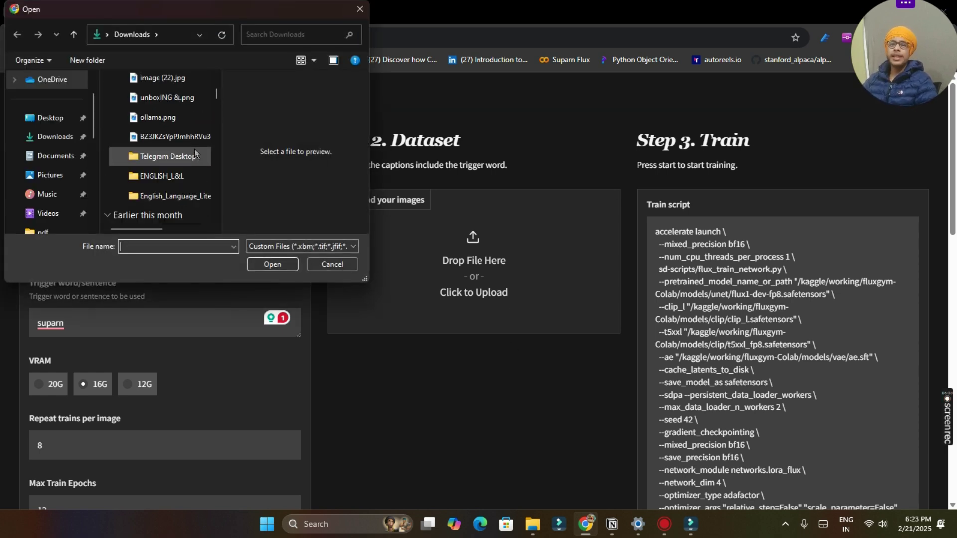
{"action": "scroll", "coordinate": [194, 154], "scroll_direction": "down", "scroll_amount": 3}
{"action": "left_click", "coordinate": [167, 94]}
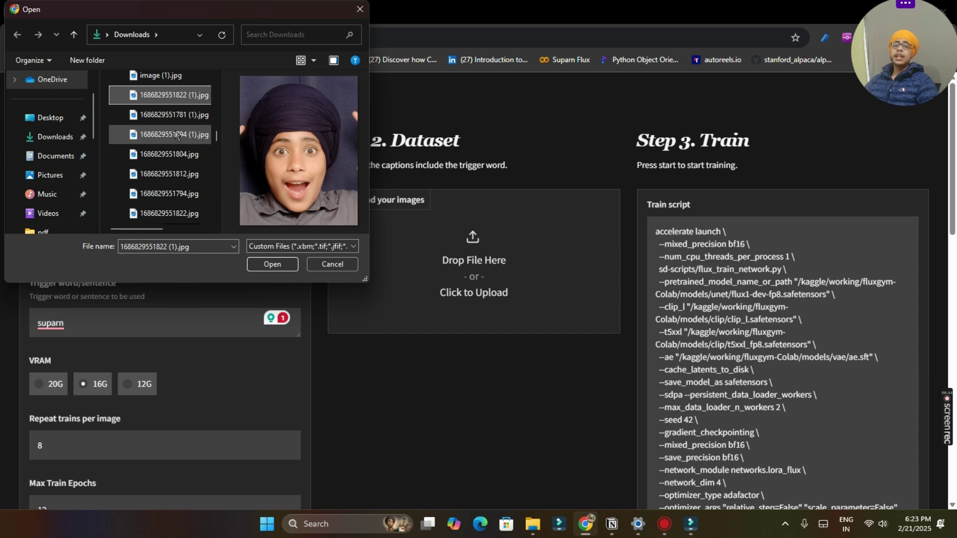
{"action": "scroll", "coordinate": [187, 165], "scroll_direction": "down", "scroll_amount": 2}
{"action": "left_click", "coordinate": [188, 175], "text": "shift"}
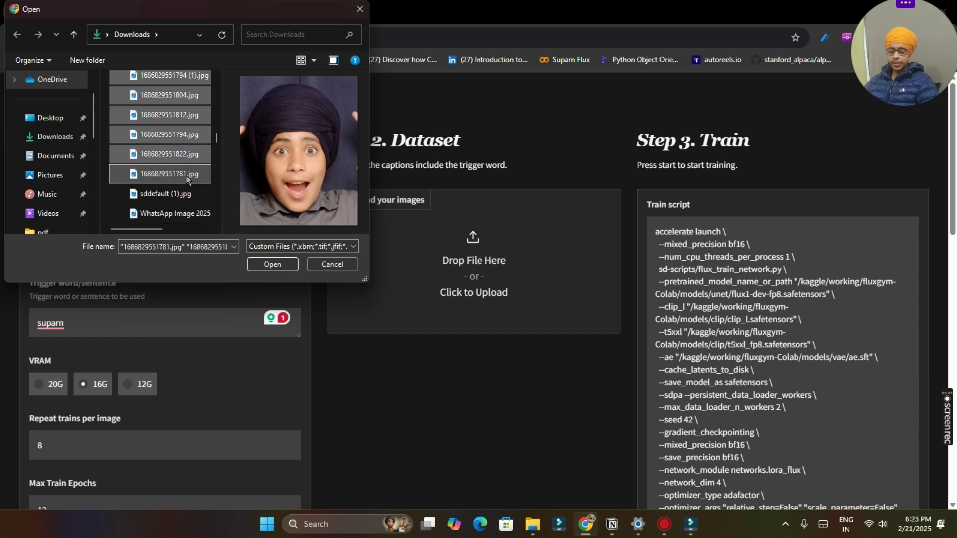
{"action": "left_click", "coordinate": [270, 264]}
{"action": "scroll", "coordinate": [521, 220], "scroll_direction": "down", "scroll_amount": 1}
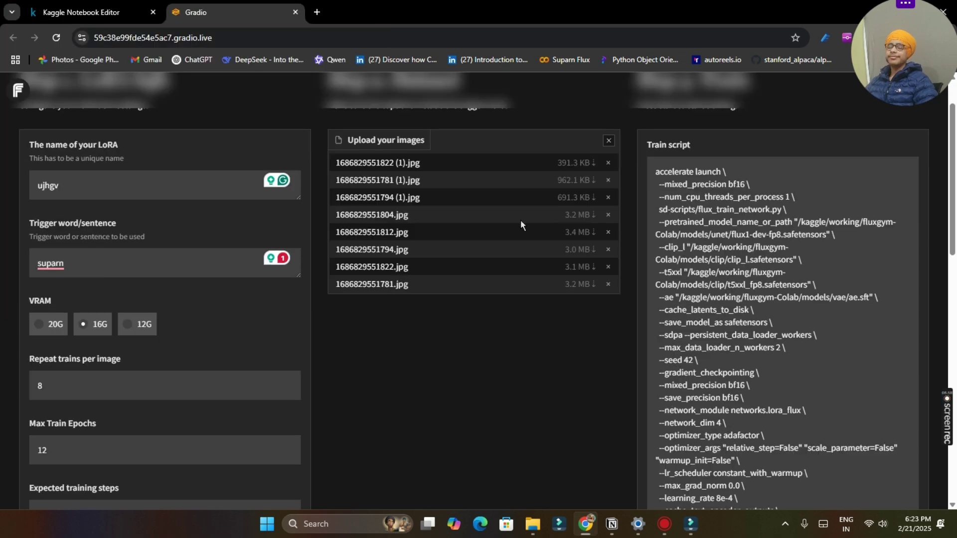
{"action": "scroll", "coordinate": [379, 317], "scroll_direction": "down", "scroll_amount": 2}
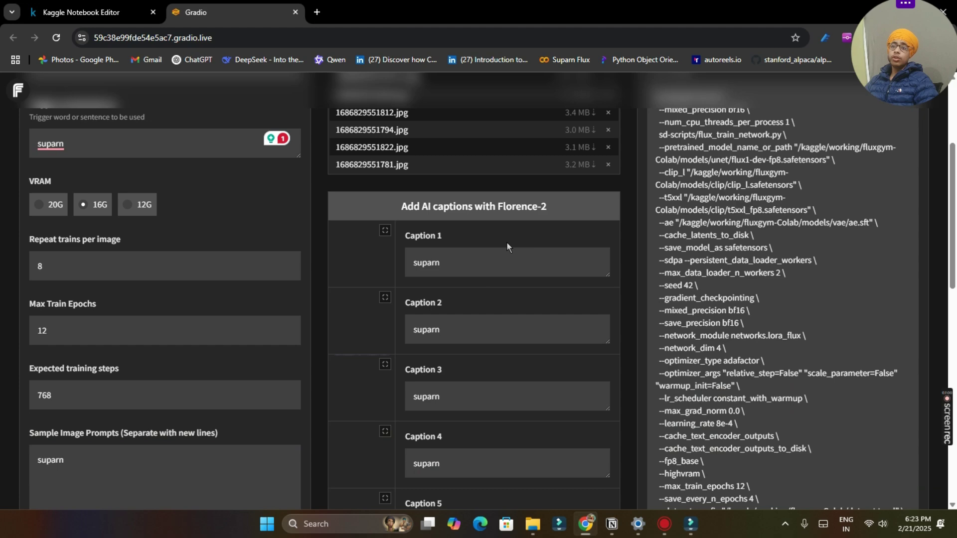
{"action": "scroll", "coordinate": [381, 244], "scroll_direction": "down", "scroll_amount": 5}
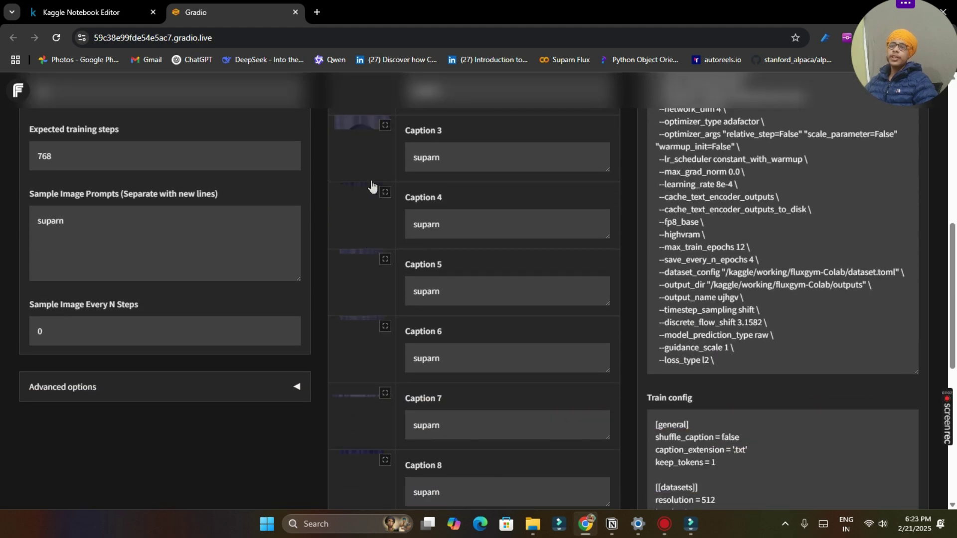
{"action": "scroll", "coordinate": [369, 249], "scroll_direction": "up", "scroll_amount": 6}
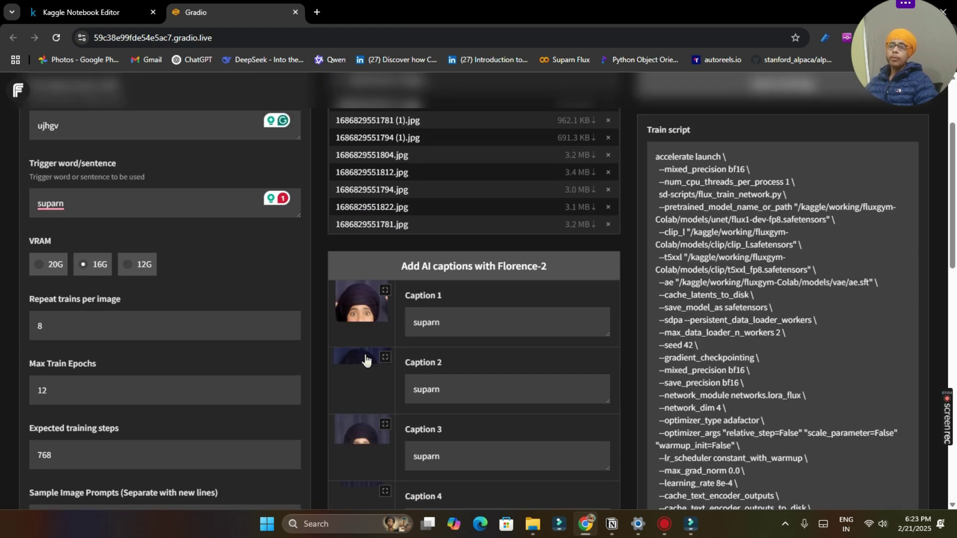
{"action": "scroll", "coordinate": [367, 356], "scroll_direction": "down", "scroll_amount": 3}
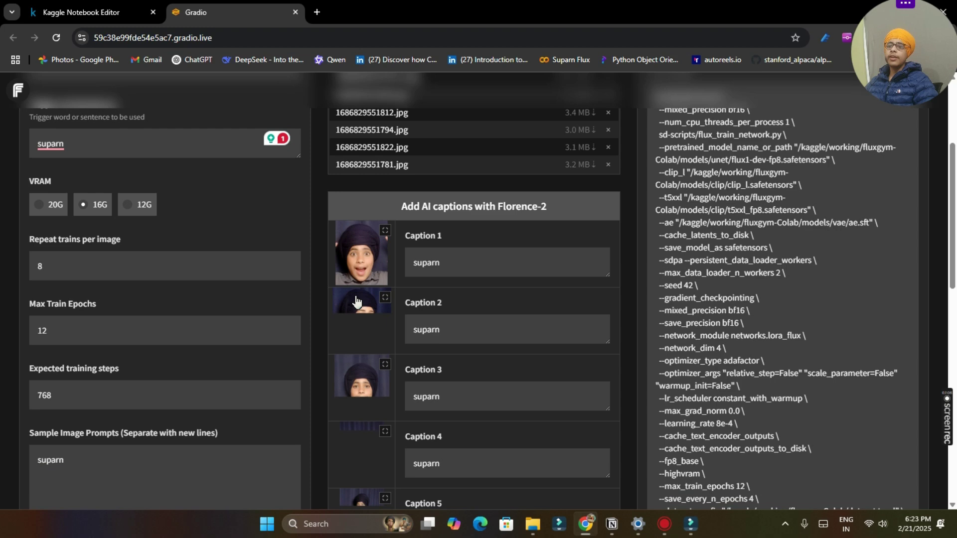
{"action": "scroll", "coordinate": [349, 294], "scroll_direction": "down", "scroll_amount": 2}
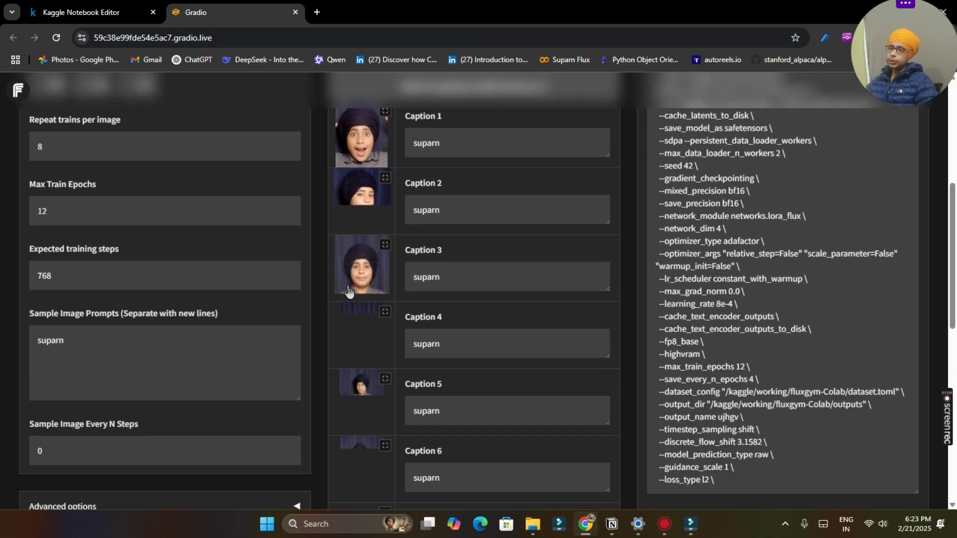
{"action": "scroll", "coordinate": [358, 303], "scroll_direction": "down", "scroll_amount": 1}
{"action": "scroll", "coordinate": [358, 302], "scroll_direction": "down", "scroll_amount": 1}
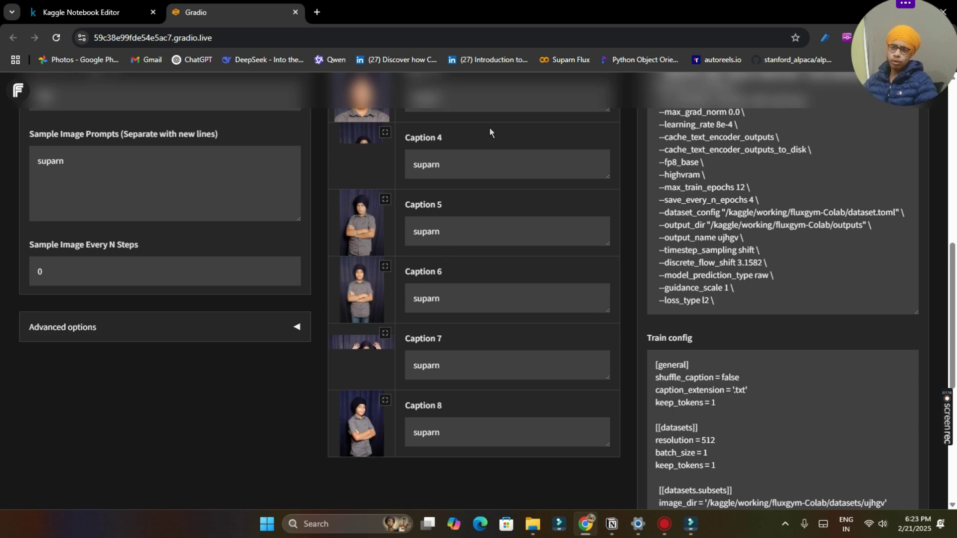
{"action": "scroll", "coordinate": [438, 304], "scroll_direction": "up", "scroll_amount": 3}
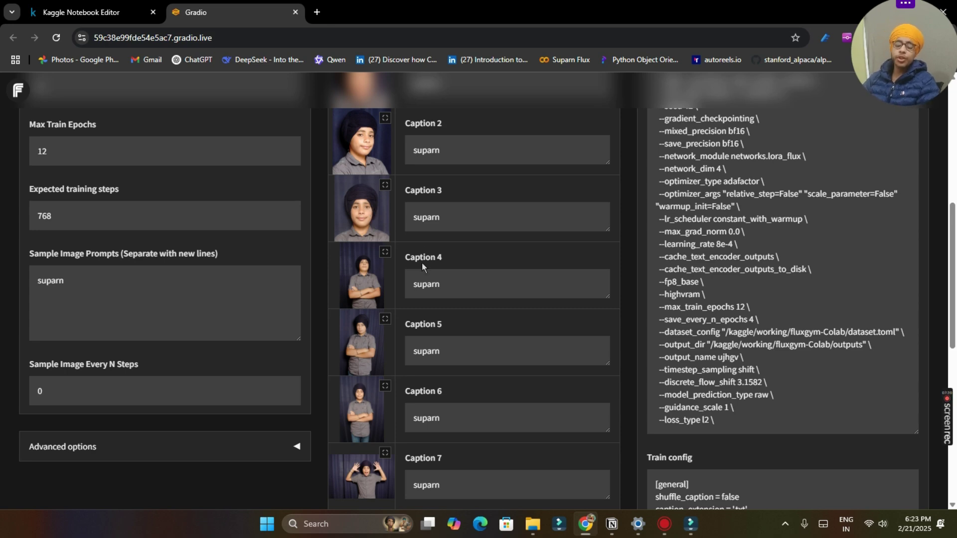
{"action": "scroll", "coordinate": [421, 279], "scroll_direction": "up", "scroll_amount": 5}
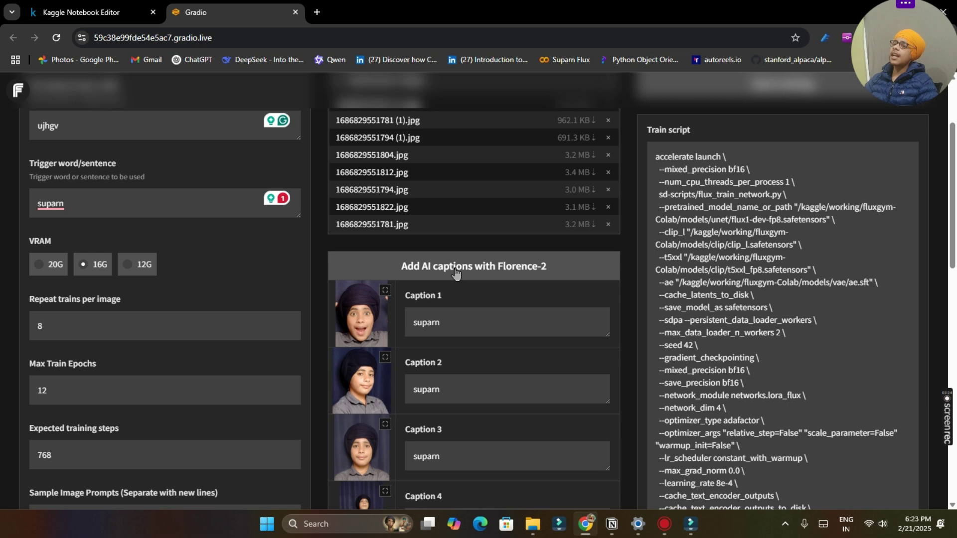
Generate Florence-2 AI captions for all eight training images.
{"action": "left_click", "coordinate": [517, 275]}
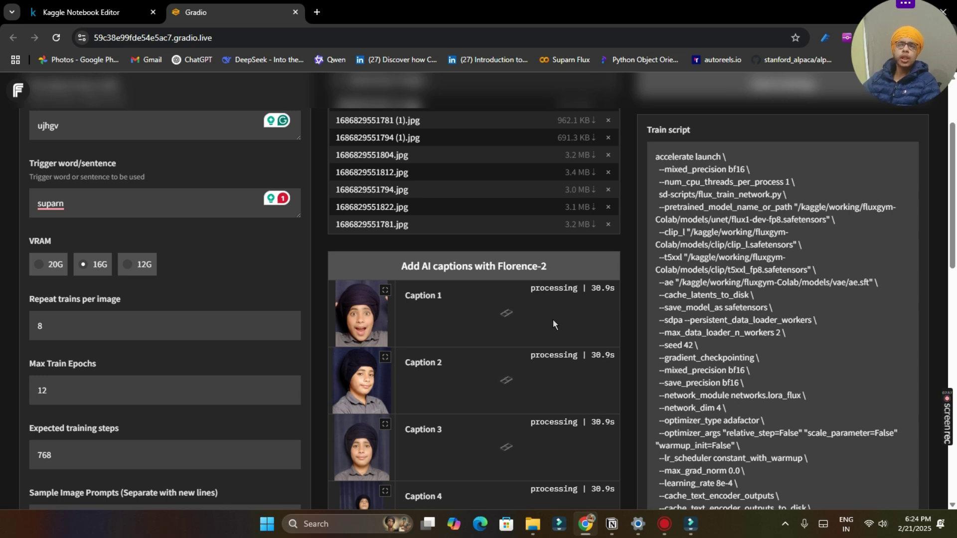
{"action": "scroll", "coordinate": [479, 300], "scroll_direction": "down", "scroll_amount": 7}
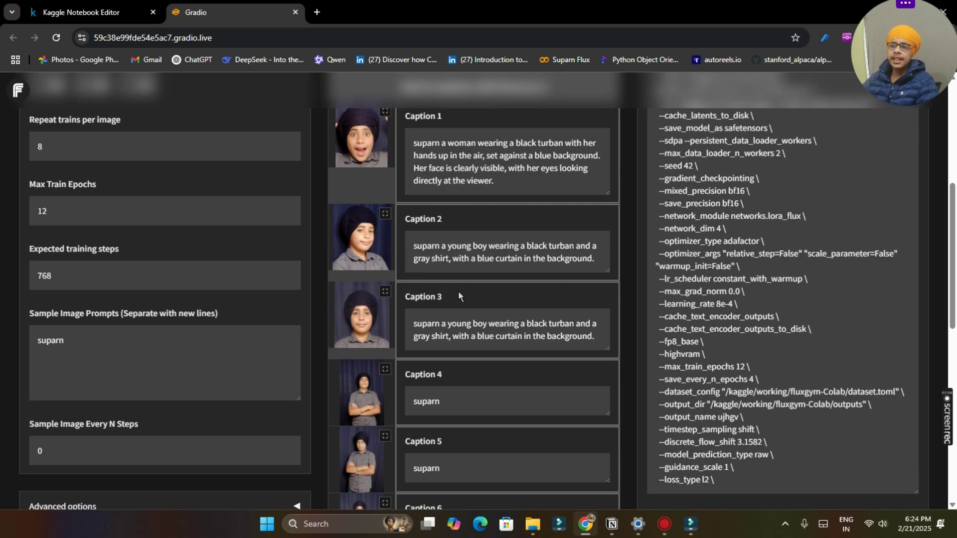
{"action": "scroll", "coordinate": [444, 239], "scroll_direction": "down", "scroll_amount": 3}
{"action": "scroll", "coordinate": [458, 303], "scroll_direction": "up", "scroll_amount": 8}
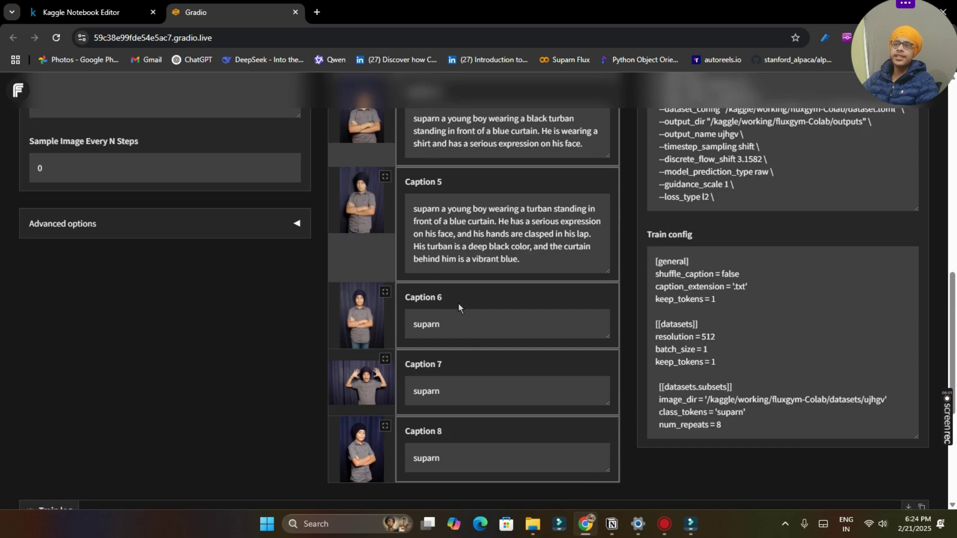
{"action": "scroll", "coordinate": [437, 256], "scroll_direction": "up", "scroll_amount": 1}
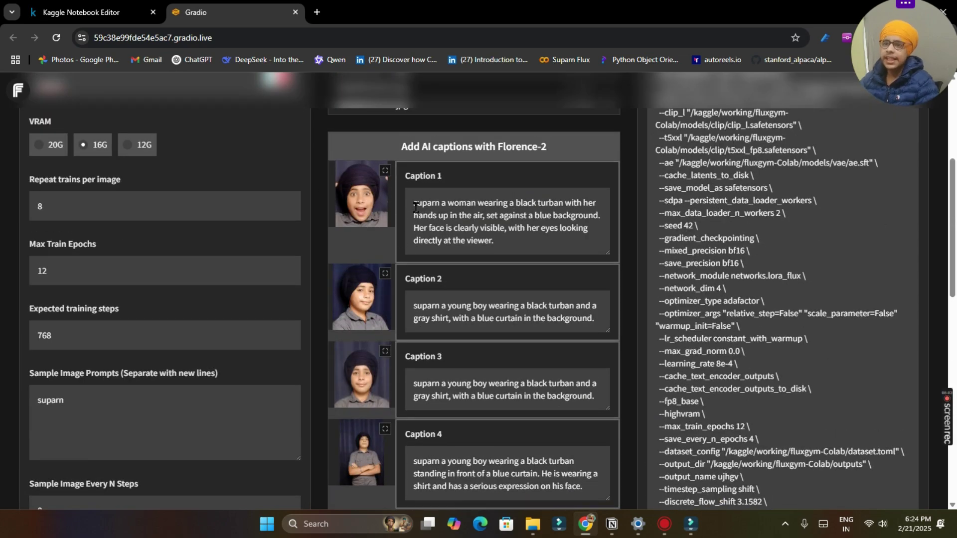
{"action": "scroll", "coordinate": [438, 249], "scroll_direction": "down", "scroll_amount": 8}
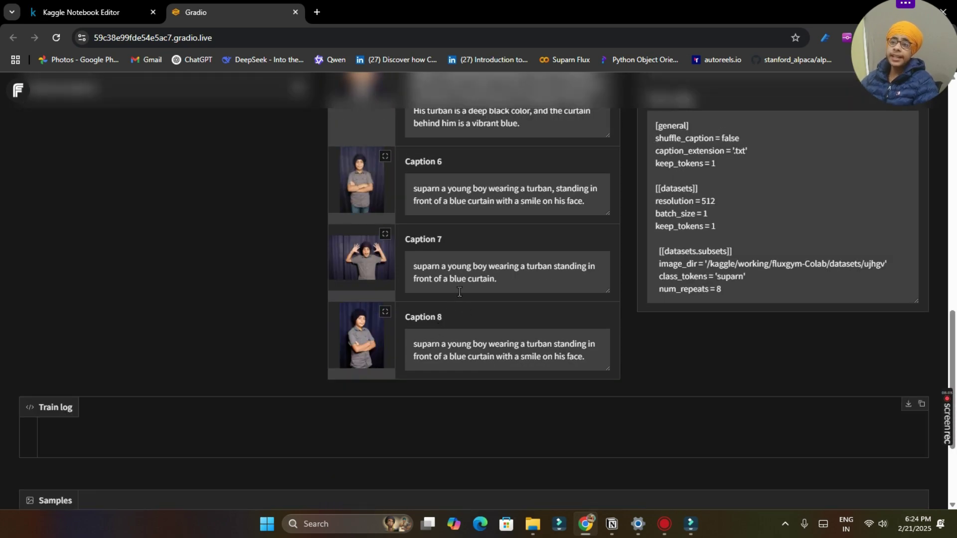
{"action": "scroll", "coordinate": [464, 312], "scroll_direction": "up", "scroll_amount": 10}
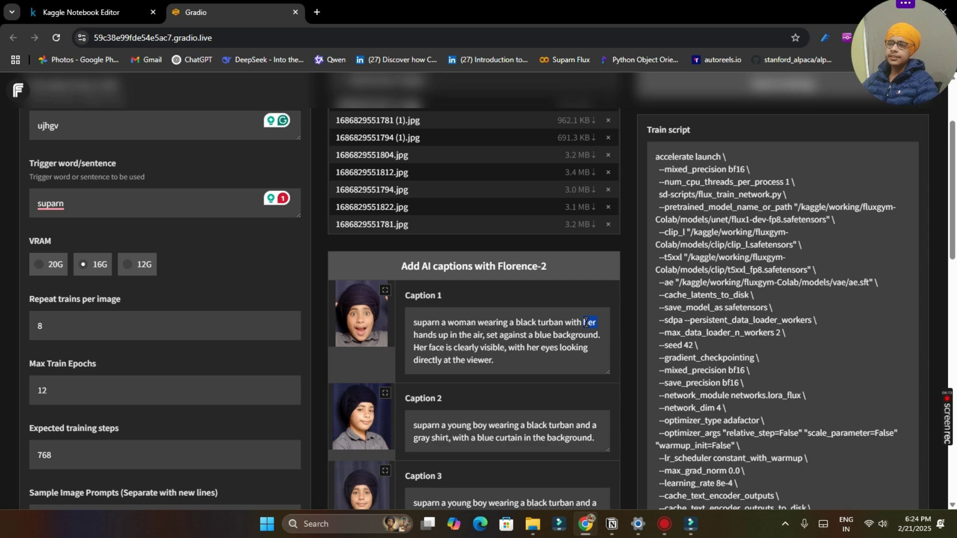
Edit Caption 1, replacing 'woman' with 'young boy' and 'her' with 'his'.
{"action": "type", "text": "his"}
{"action": "double_click", "coordinate": [461, 322]}
{"action": "type", "text": "young boy"}
{"action": "double_click", "coordinate": [422, 348]}
{"action": "type", "text": "His"}
{"action": "double_click", "coordinate": [581, 348]}
{"action": "type", "text": "his"}
{"action": "scroll", "coordinate": [552, 304], "scroll_direction": "down", "scroll_amount": 1}
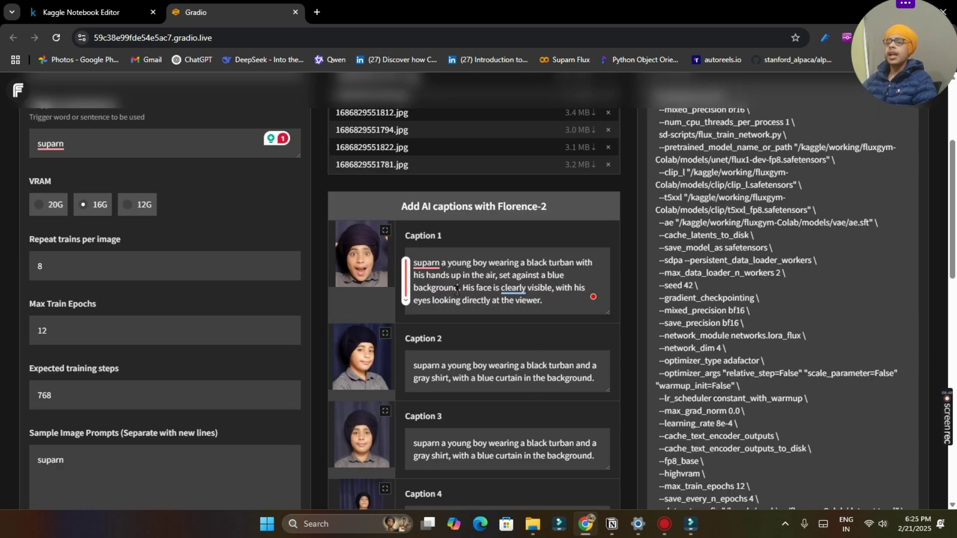
{"action": "scroll", "coordinate": [473, 299], "scroll_direction": "down", "scroll_amount": 3}
{"action": "scroll", "coordinate": [456, 290], "scroll_direction": "down", "scroll_amount": 4}
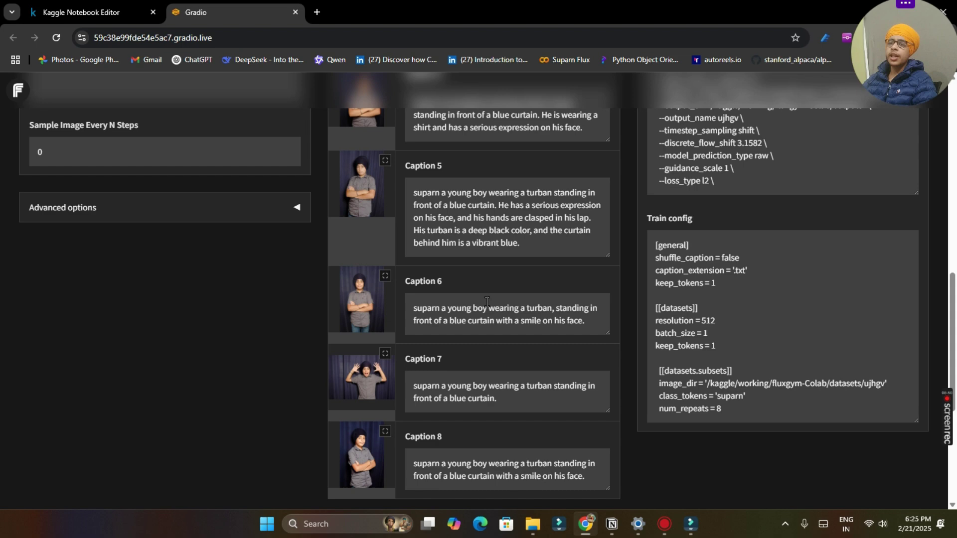
{"action": "scroll", "coordinate": [487, 303], "scroll_direction": "up", "scroll_amount": 10}
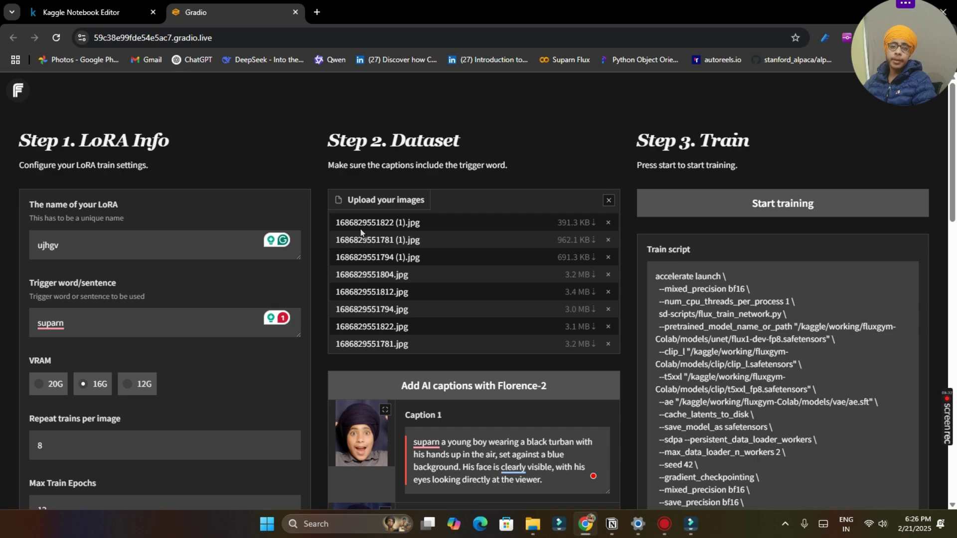
Start training the LoRA on the eight captioned images from the top of Fluxgym.
{"action": "scroll", "coordinate": [233, 234], "scroll_direction": "down", "scroll_amount": 3}
{"action": "scroll", "coordinate": [122, 262], "scroll_direction": "down", "scroll_amount": 4}
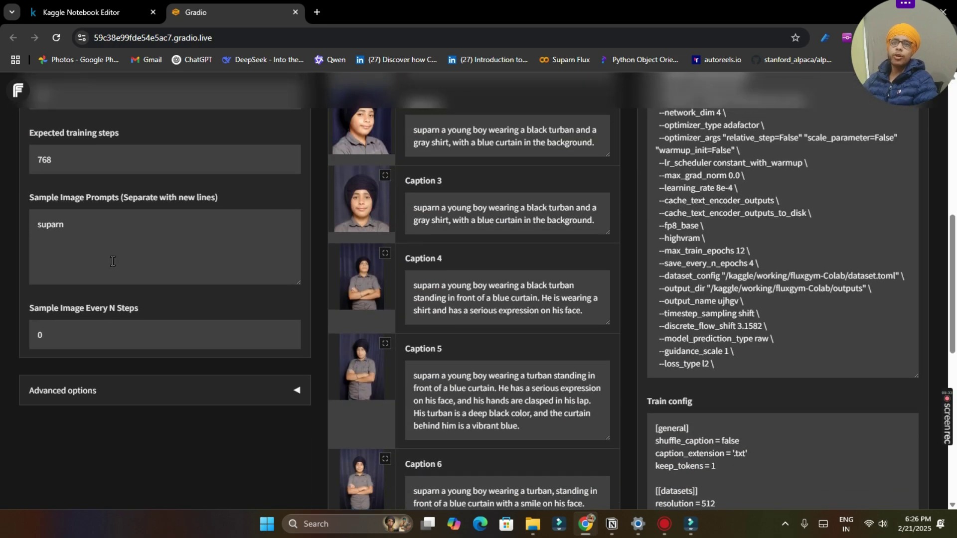
{"action": "scroll", "coordinate": [99, 269], "scroll_direction": "up", "scroll_amount": 5}
{"action": "scroll", "coordinate": [92, 274], "scroll_direction": "down", "scroll_amount": 3}
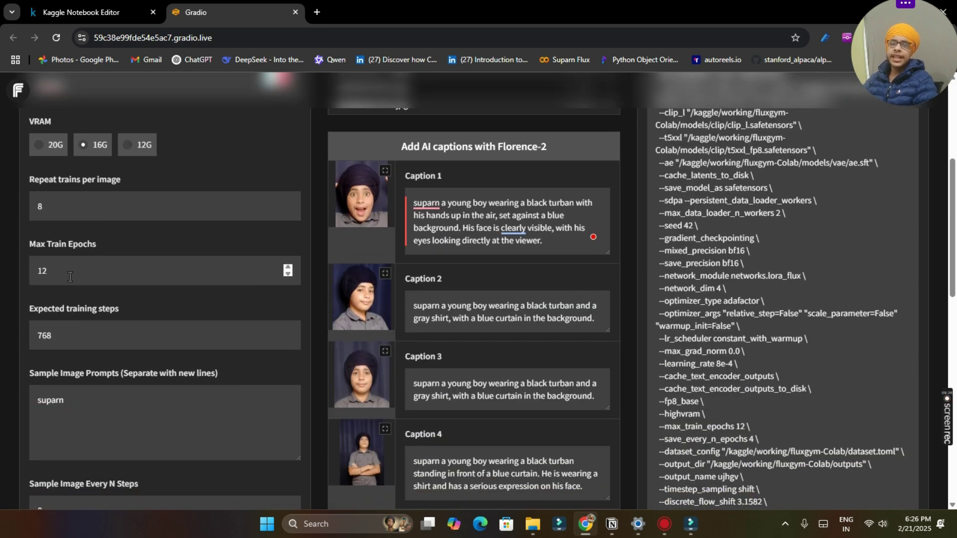
{"action": "scroll", "coordinate": [94, 244], "scroll_direction": "down", "scroll_amount": 2}
{"action": "scroll", "coordinate": [105, 199], "scroll_direction": "up", "scroll_amount": 2}
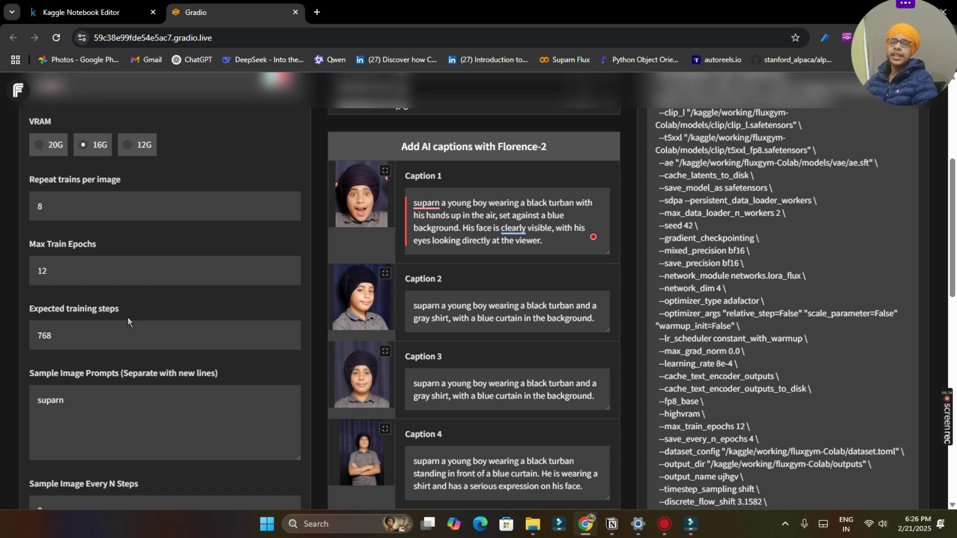
{"action": "scroll", "coordinate": [126, 314], "scroll_direction": "down", "scroll_amount": 1}
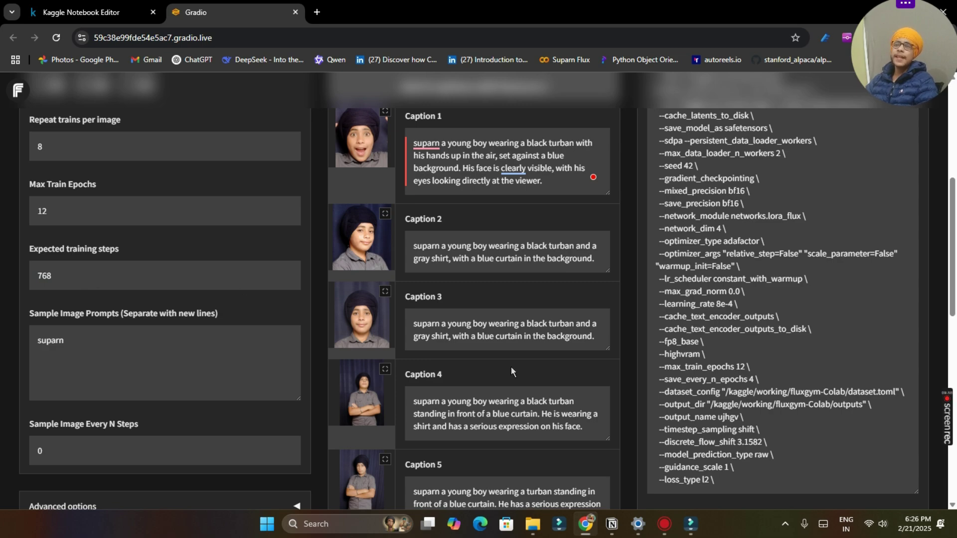
{"action": "scroll", "coordinate": [510, 367], "scroll_direction": "down", "scroll_amount": 7}
{"action": "scroll", "coordinate": [237, 324], "scroll_direction": "up", "scroll_amount": 5}
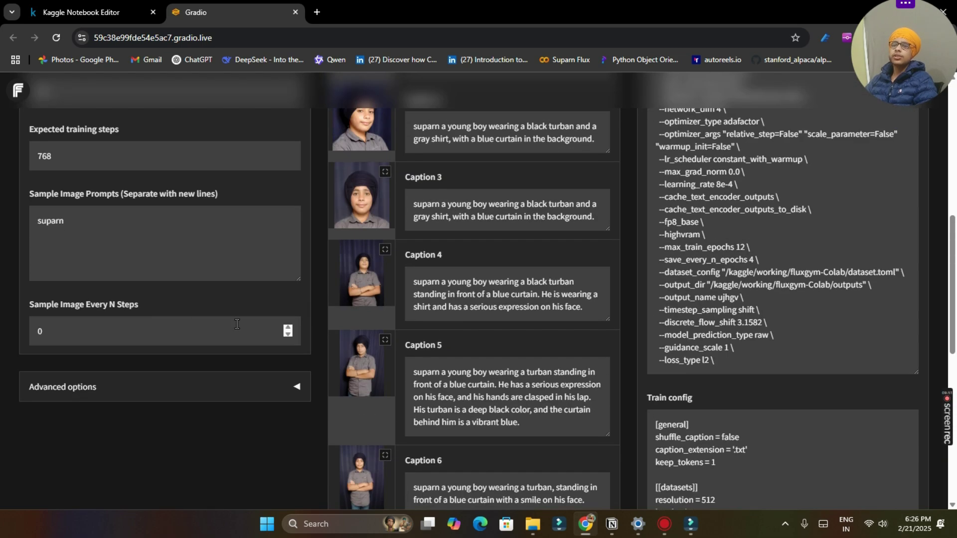
{"action": "scroll", "coordinate": [237, 324], "scroll_direction": "up", "scroll_amount": 6}
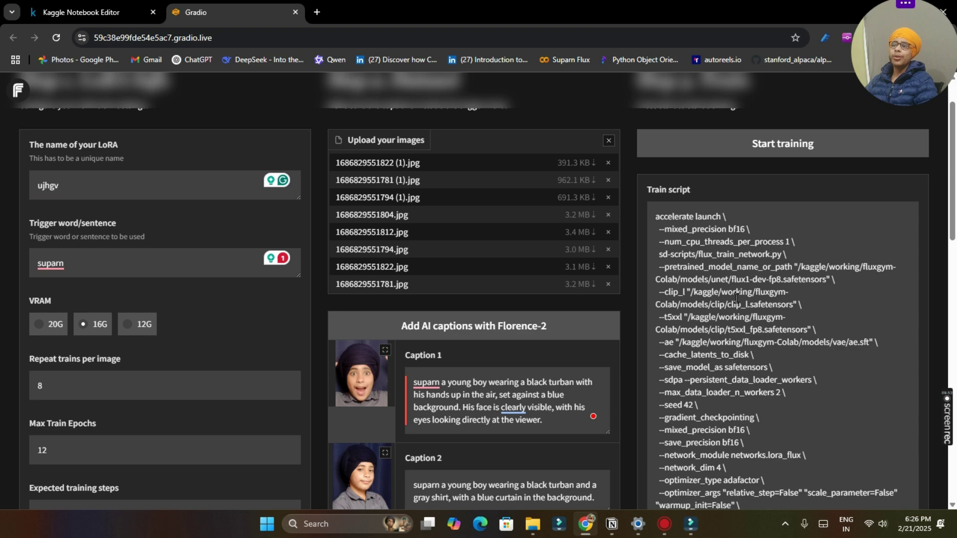
{"action": "scroll", "coordinate": [743, 260], "scroll_direction": "up", "scroll_amount": 1}
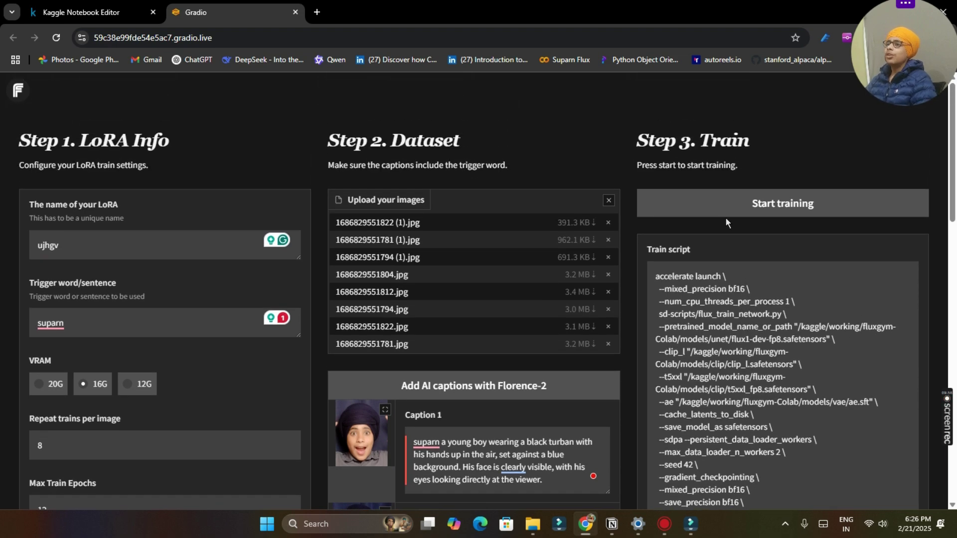
{"action": "left_click", "coordinate": [752, 217]}
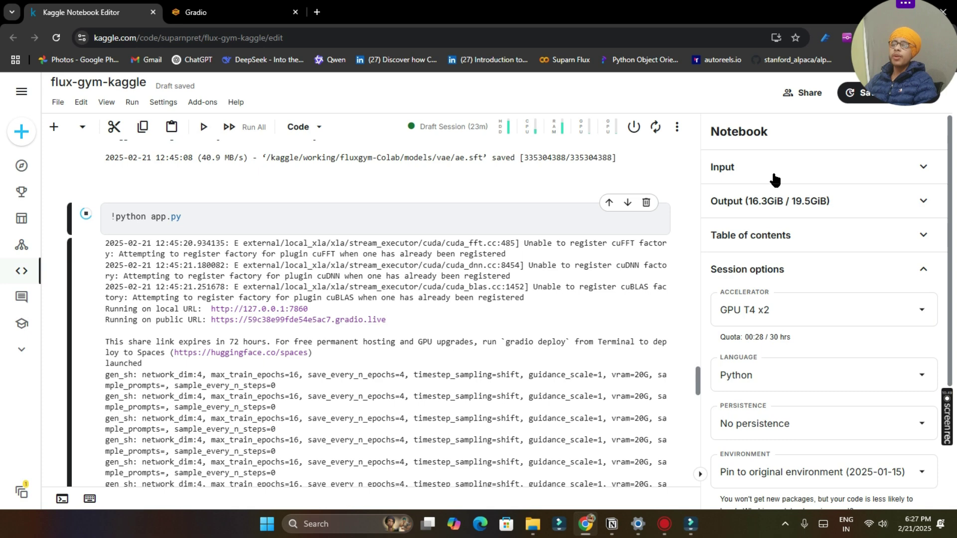
Expand Output > /kaggle/working > fluxgym-Colab, show all its files and expand outputs.
{"action": "left_click", "coordinate": [776, 213]}
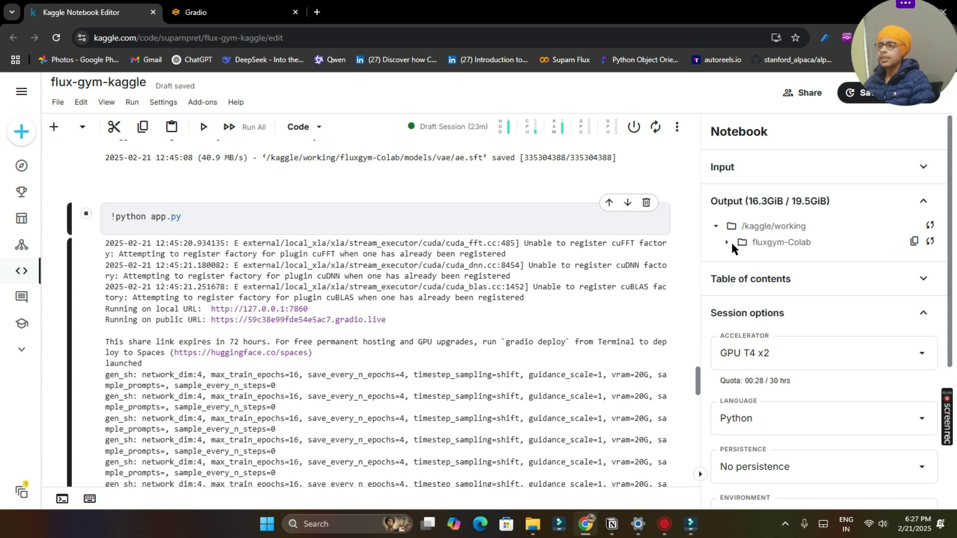
{"action": "left_click", "coordinate": [728, 243]}
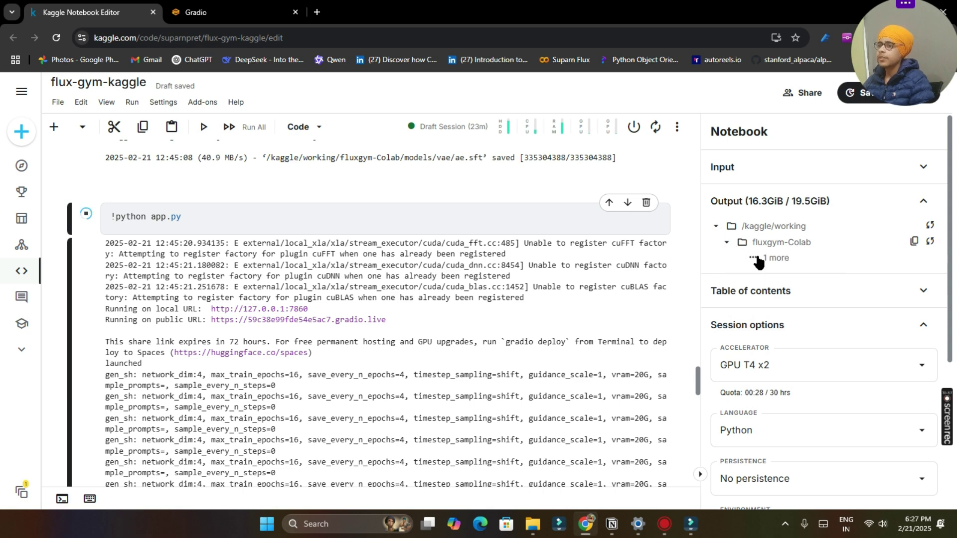
{"action": "left_click", "coordinate": [758, 259]}
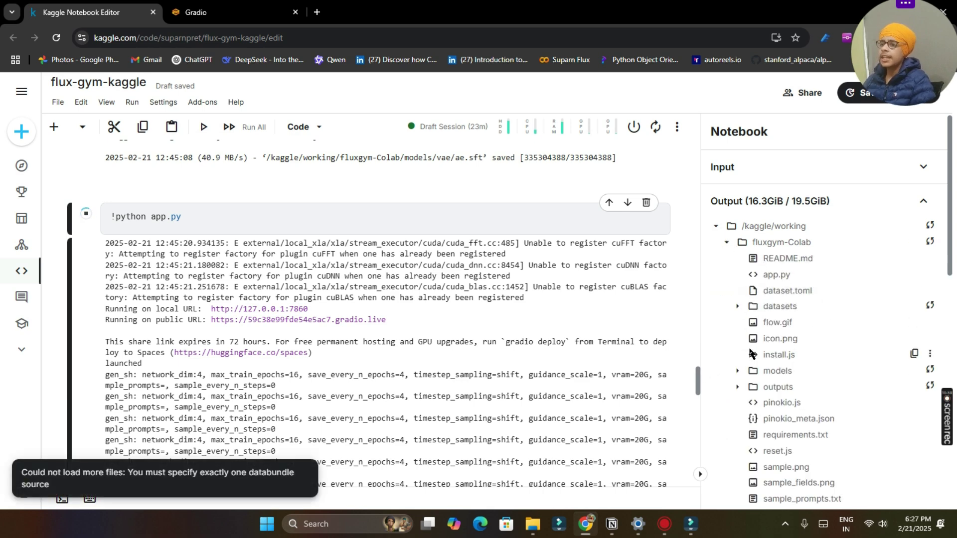
{"action": "scroll", "coordinate": [747, 379], "scroll_direction": "down", "scroll_amount": 2}
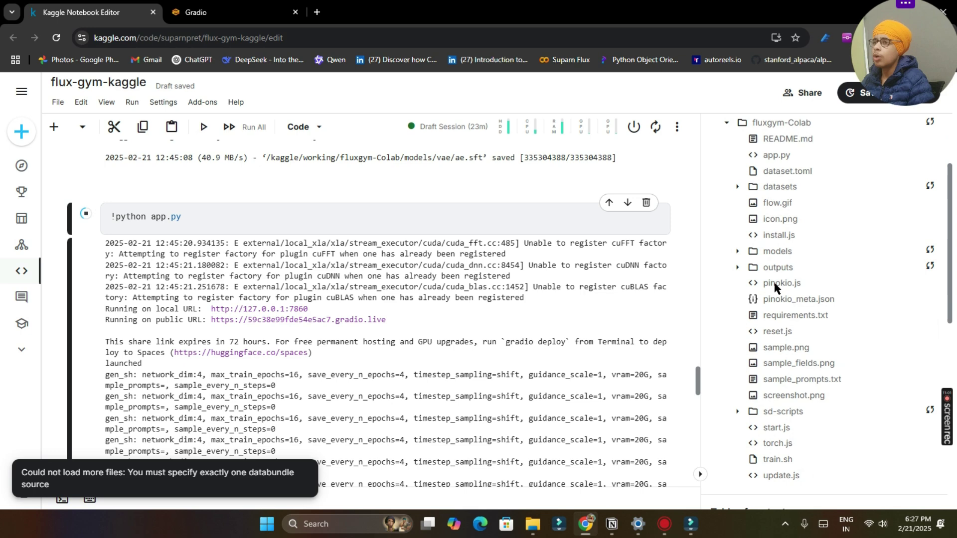
{"action": "left_click", "coordinate": [761, 268]}
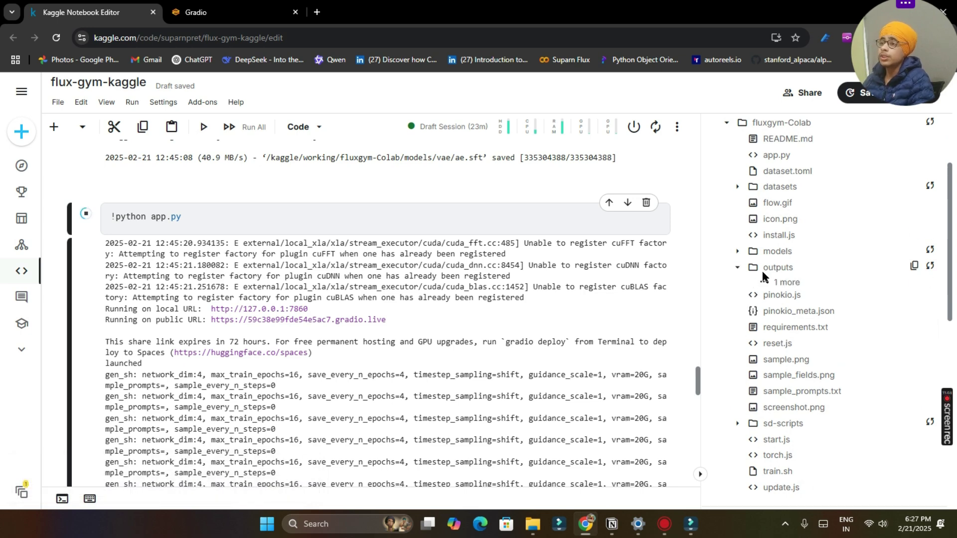
{"action": "left_click", "coordinate": [796, 301]}
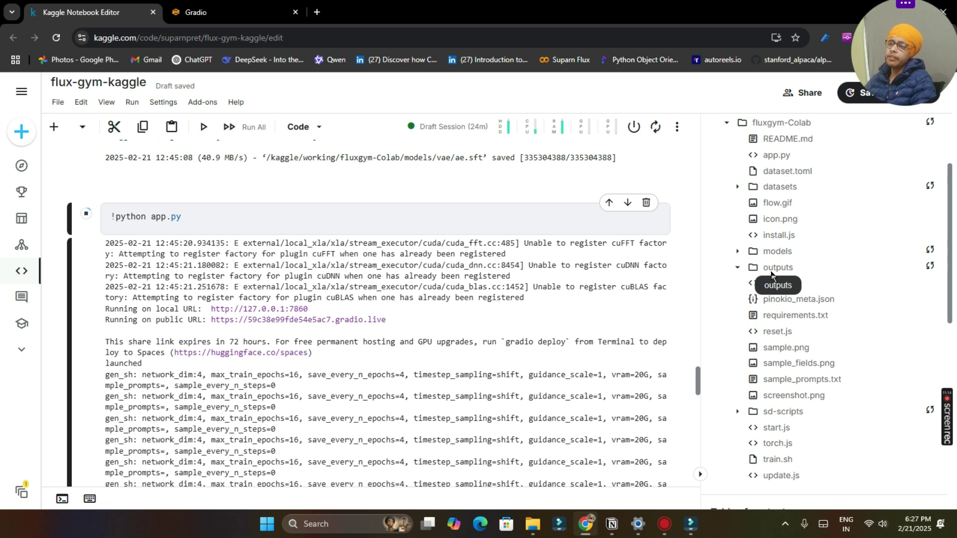
View the Fluxgym train log for the 12-epoch run, then return to the Kaggle notebook.
{"action": "left_click", "coordinate": [214, 12]}
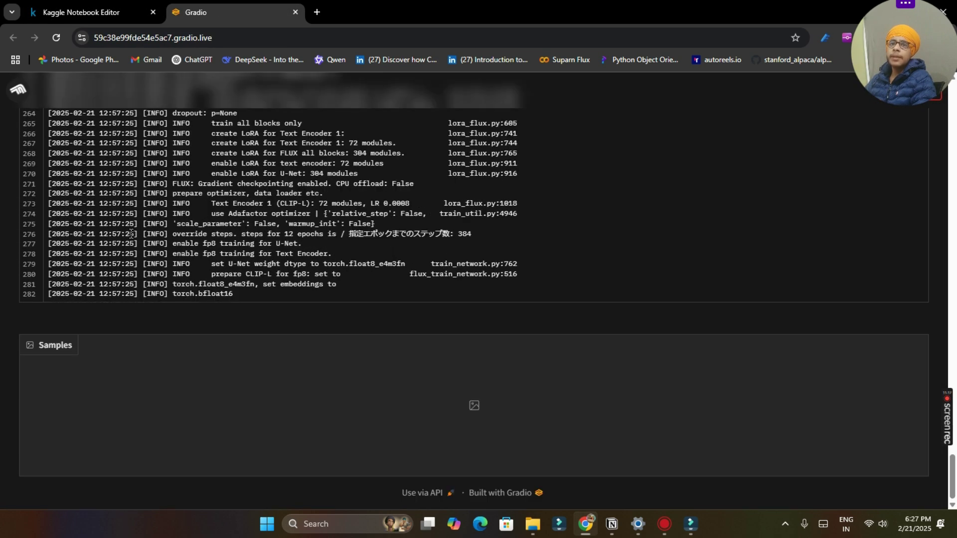
{"action": "left_click", "coordinate": [77, 7]}
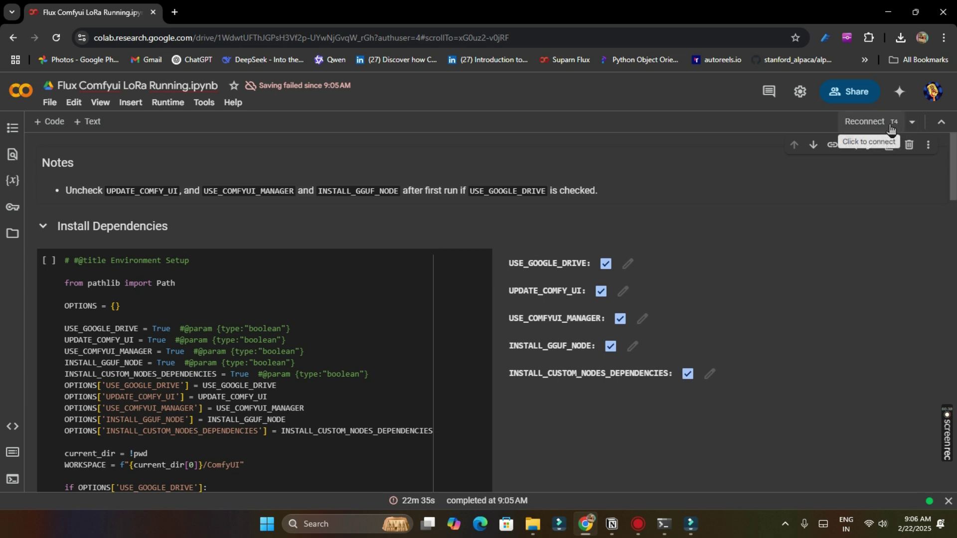
Change the Colab runtime type to T4 GPU and save to connect.
{"action": "left_click", "coordinate": [912, 121]}
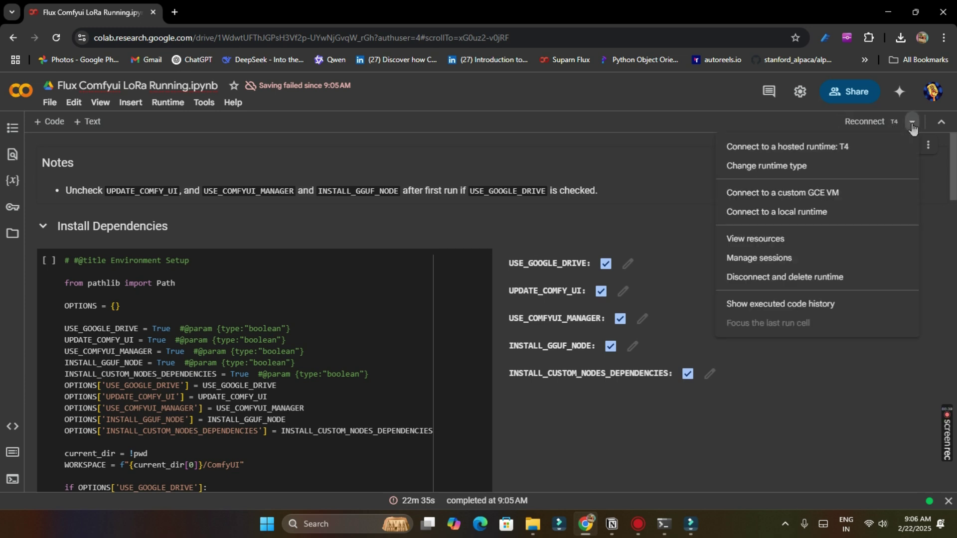
{"action": "left_click", "coordinate": [788, 168]}
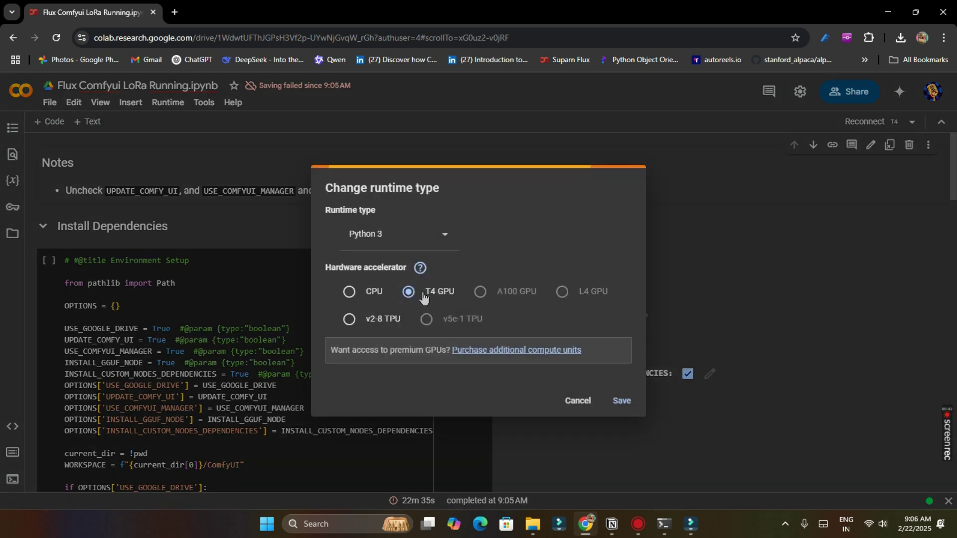
{"action": "left_click", "coordinate": [622, 401]}
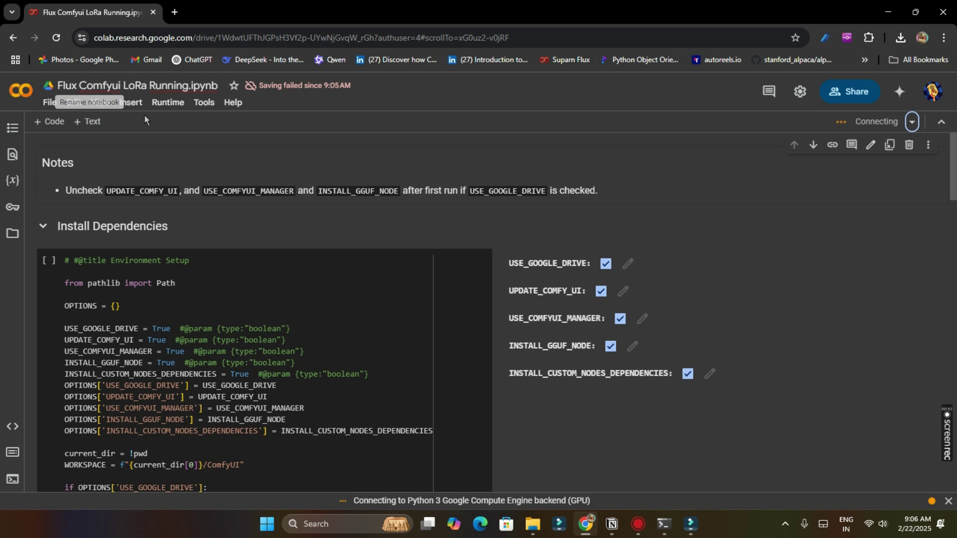
{"action": "mouse_move", "coordinate": [864, 128]}
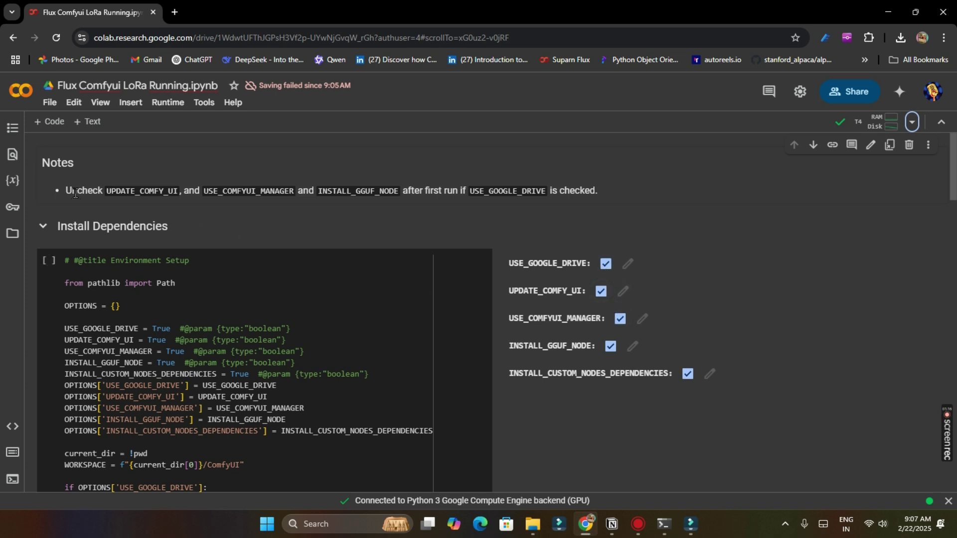
Uncheck the update ComfyUI, ComfyUI manager and INSTALL_GGUF_NODE options.
{"action": "left_click_drag", "start_coordinate": [75, 193], "coordinate": [576, 187]}
{"action": "left_click", "coordinate": [616, 194]}
{"action": "scroll", "coordinate": [312, 317], "scroll_direction": "down", "scroll_amount": 4}
{"action": "scroll", "coordinate": [679, 332], "scroll_direction": "up", "scroll_amount": 4}
{"action": "left_click", "coordinate": [601, 291]}
{"action": "left_click", "coordinate": [620, 318]}
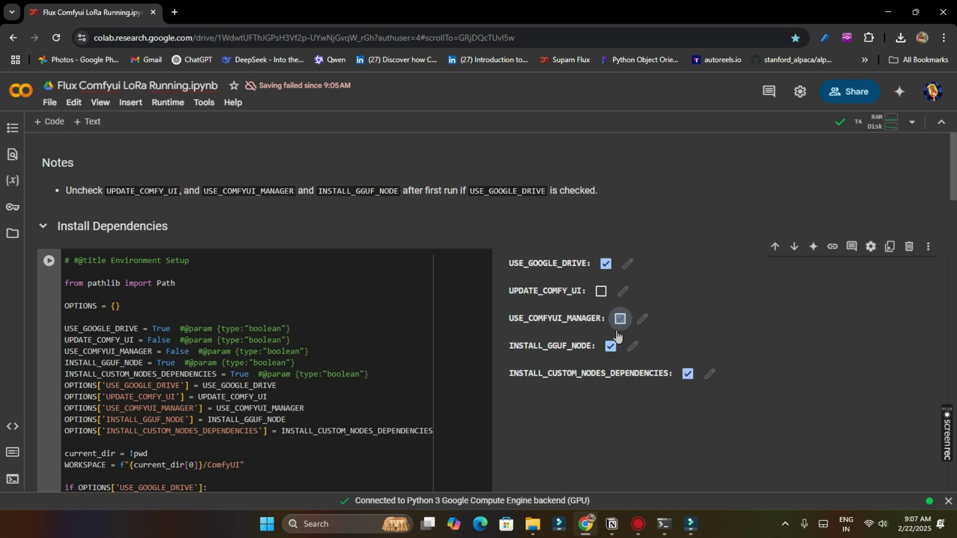
{"action": "left_click", "coordinate": [611, 346]}
{"action": "scroll", "coordinate": [278, 367], "scroll_direction": "down", "scroll_amount": 2}
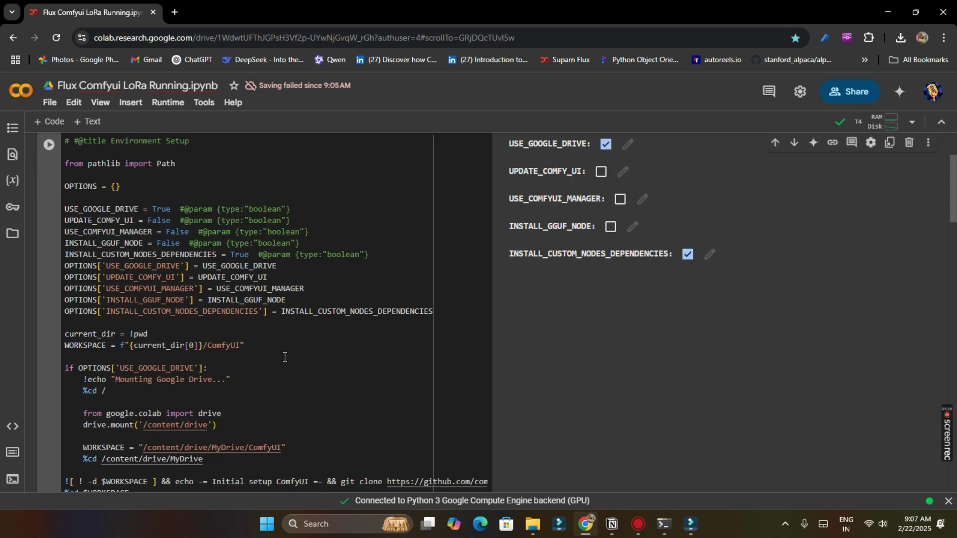
{"action": "scroll", "coordinate": [374, 271], "scroll_direction": "down", "scroll_amount": 3}
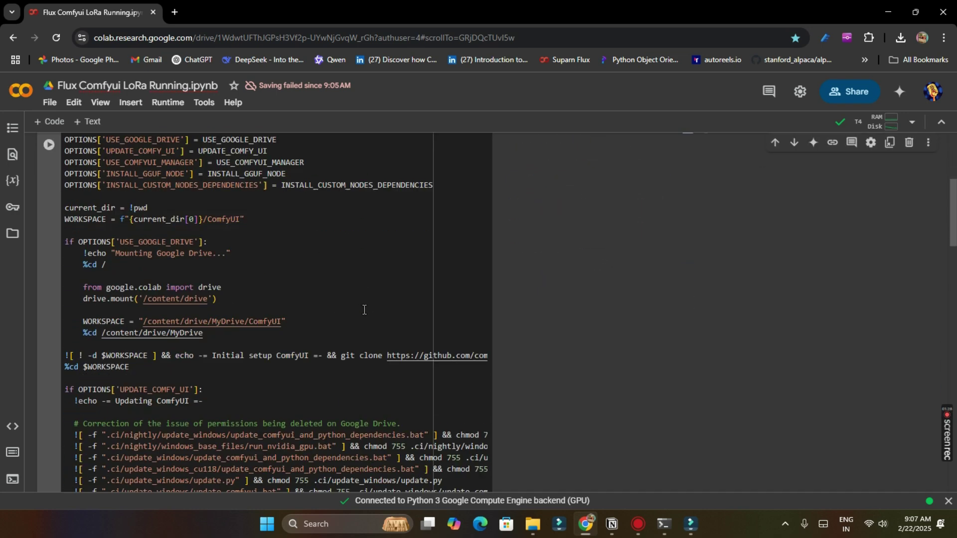
Run the environment setup cell and grant the notebook Google Drive access.
{"action": "left_click", "coordinate": [337, 262]}
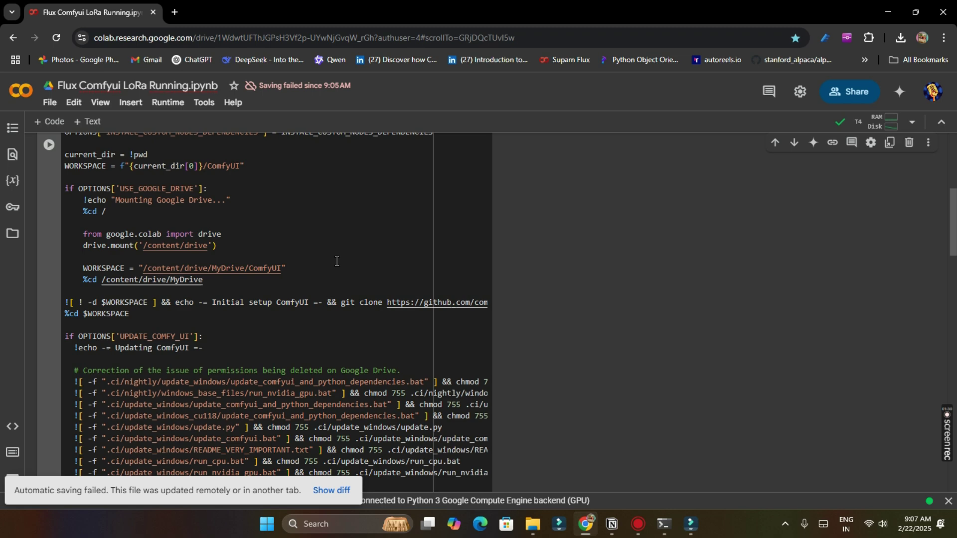
{"action": "key", "text": "shift+Return"}
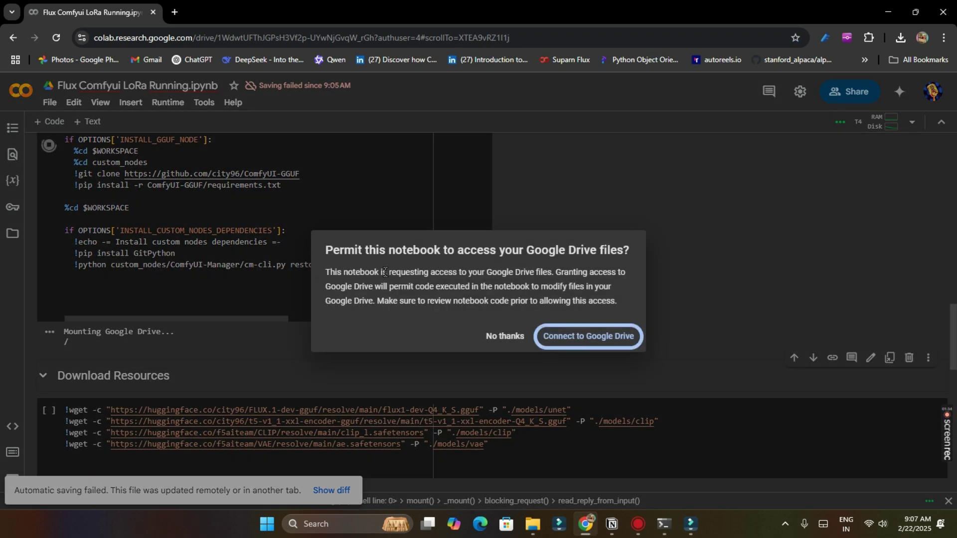
{"action": "left_click", "coordinate": [583, 337]}
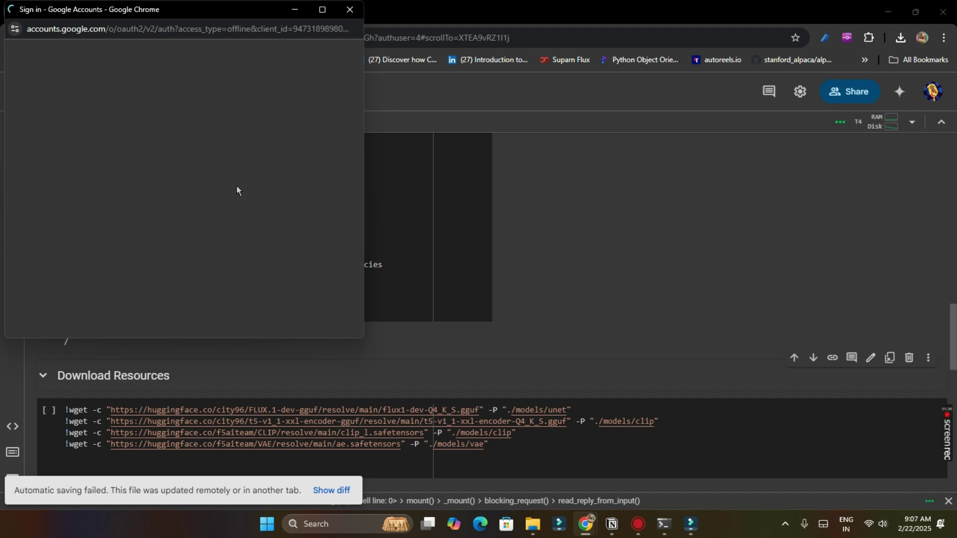
{"action": "left_click", "coordinate": [251, 118]}
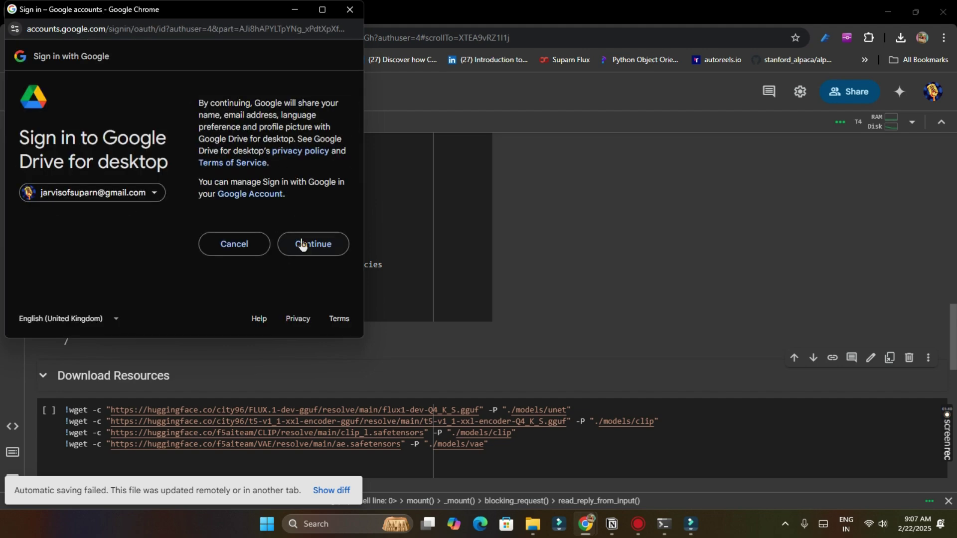
{"action": "left_click", "coordinate": [302, 244]}
{"action": "scroll", "coordinate": [260, 206], "scroll_direction": "down", "scroll_amount": 3}
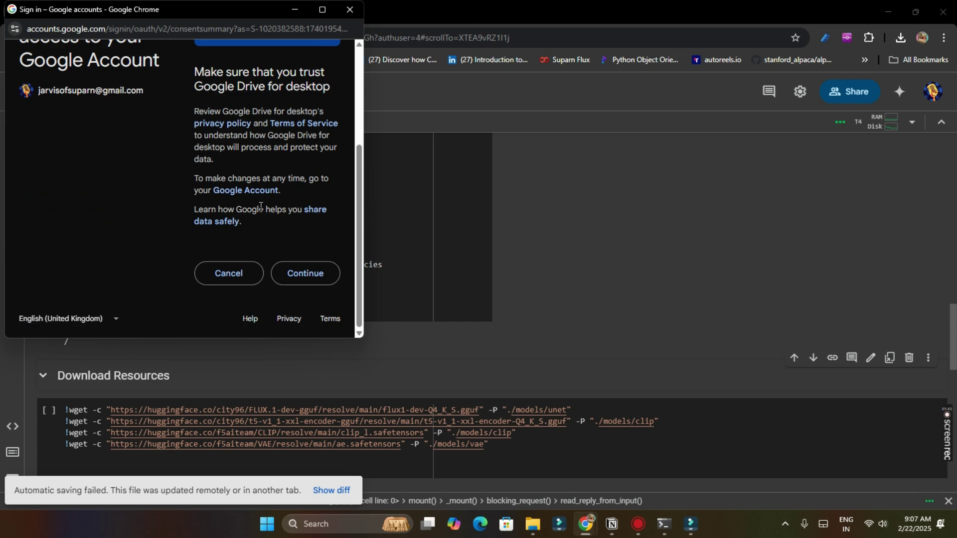
{"action": "left_click", "coordinate": [300, 272]}
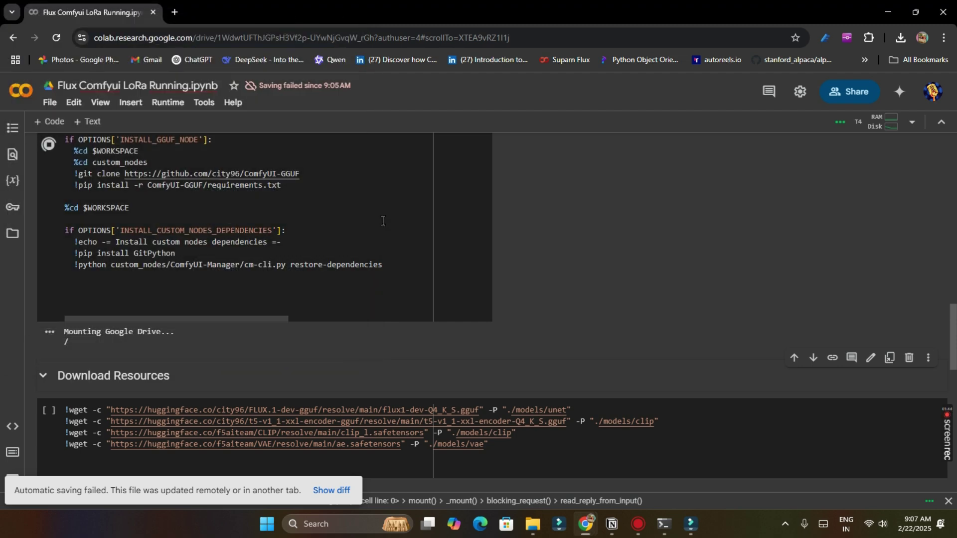
Run the Run ComfyUI cell and open its printed trycloudflare URL in a new tab.
{"action": "scroll", "coordinate": [383, 220], "scroll_direction": "down", "scroll_amount": 1}
{"action": "scroll", "coordinate": [501, 313], "scroll_direction": "up", "scroll_amount": 4}
{"action": "scroll", "coordinate": [316, 301], "scroll_direction": "down", "scroll_amount": 2}
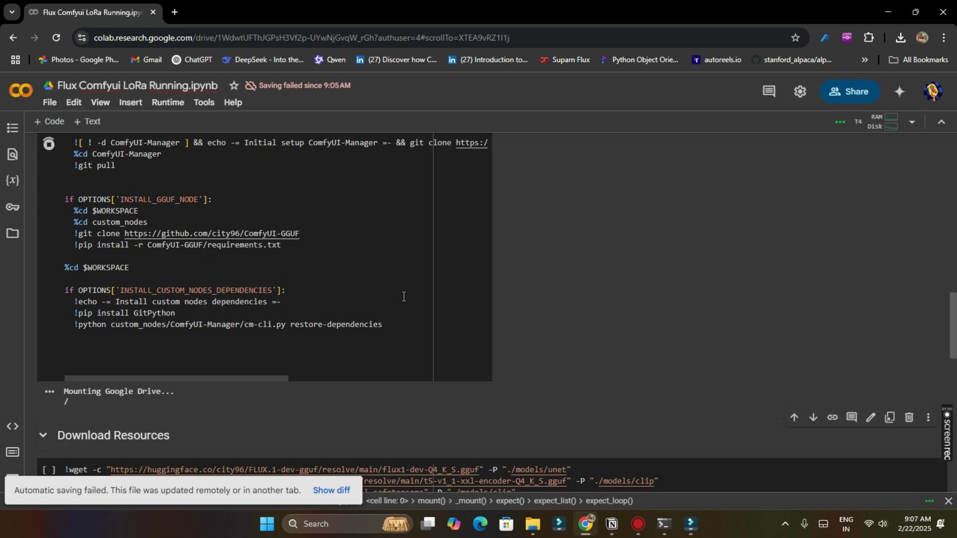
{"action": "scroll", "coordinate": [406, 294], "scroll_direction": "up", "scroll_amount": 8}
{"action": "scroll", "coordinate": [410, 291], "scroll_direction": "down", "scroll_amount": 15}
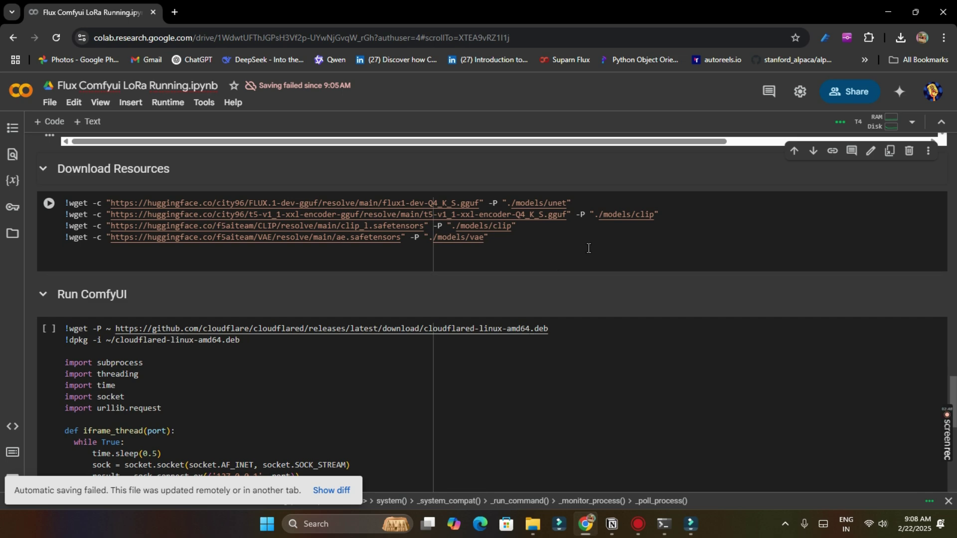
{"action": "scroll", "coordinate": [589, 248], "scroll_direction": "down", "scroll_amount": 10}
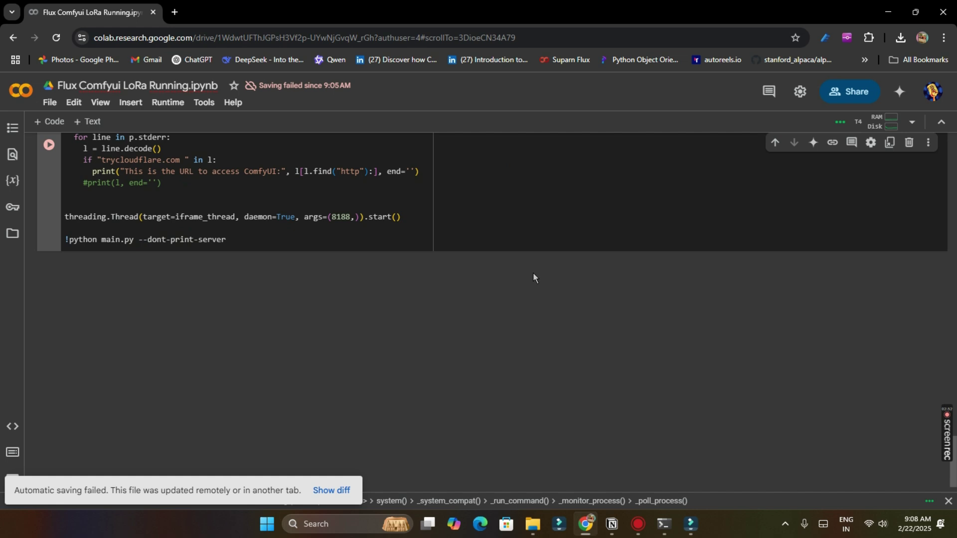
{"action": "key", "text": "shift+Return"}
{"action": "scroll", "coordinate": [532, 273], "scroll_direction": "up", "scroll_amount": 1}
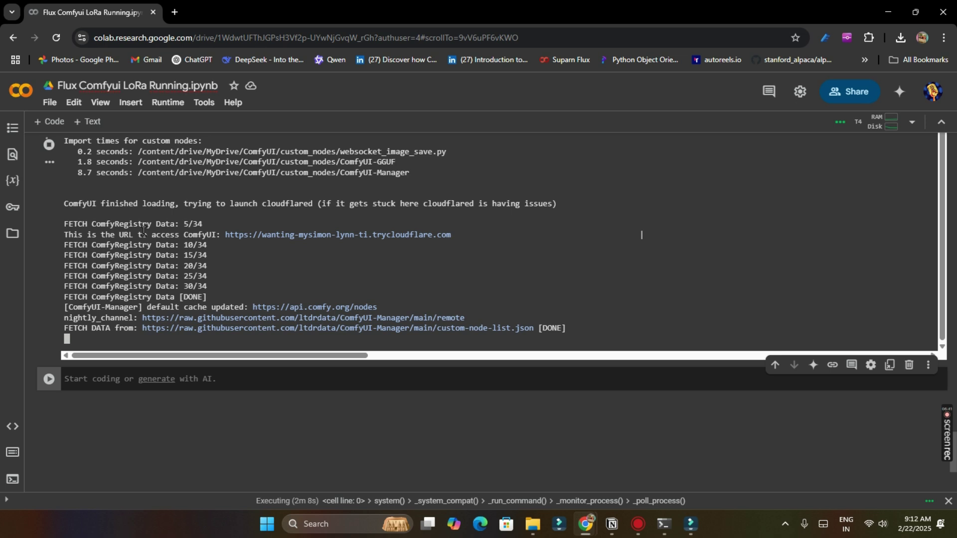
{"action": "left_click", "coordinate": [255, 236]}
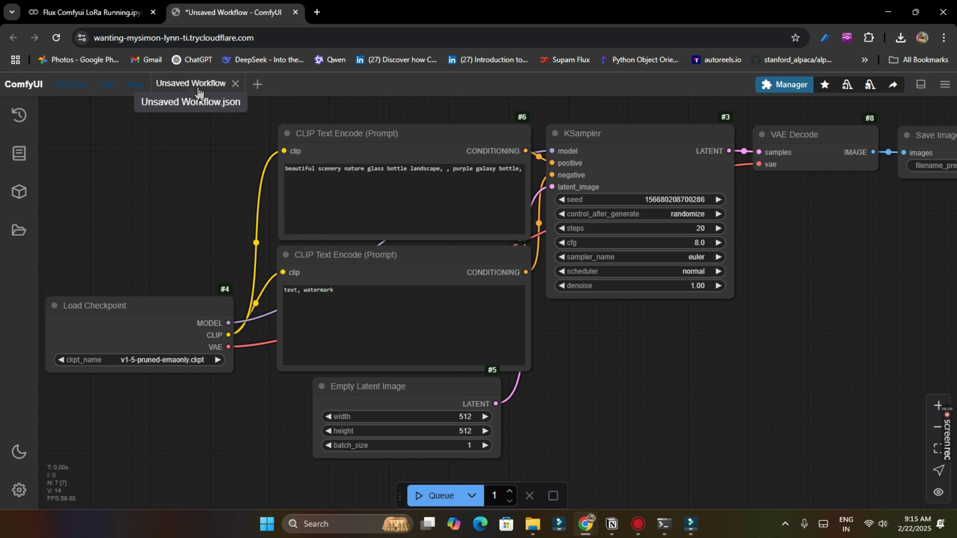
Pan over the default graph, then open loraflux.json from Downloads via Workflow > Open.
{"action": "left_click_drag", "start_coordinate": [813, 383], "coordinate": [902, 363]}
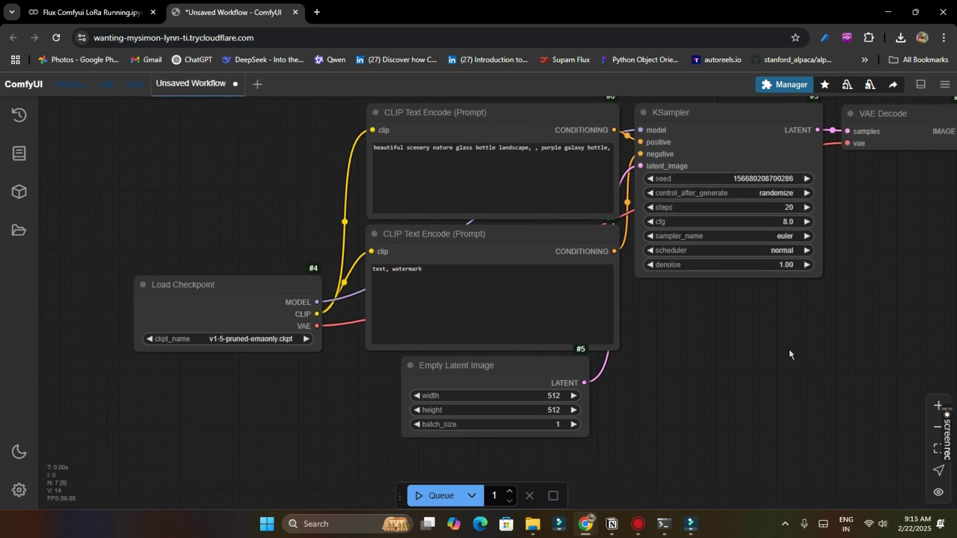
{"action": "left_click_drag", "start_coordinate": [789, 354], "coordinate": [792, 386]}
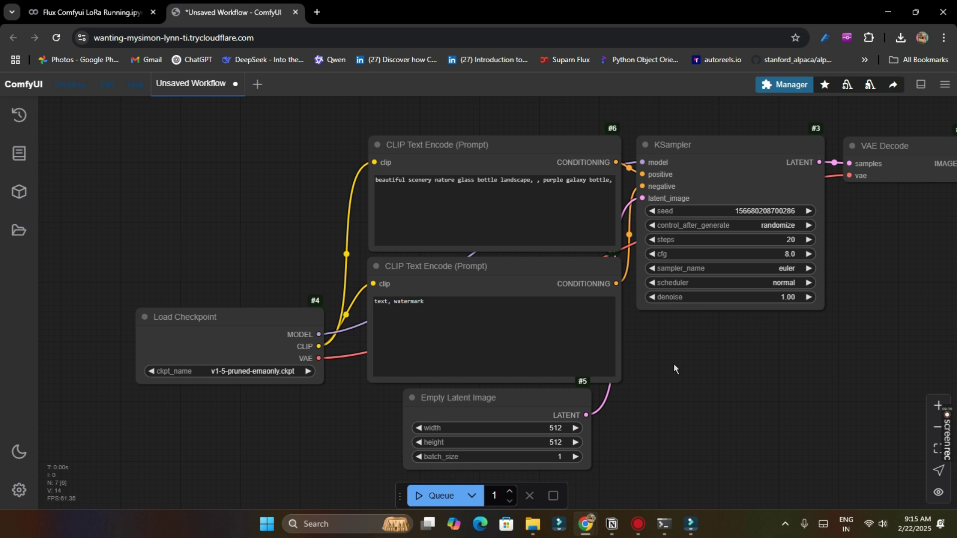
{"action": "left_click_drag", "start_coordinate": [674, 365], "coordinate": [587, 363]}
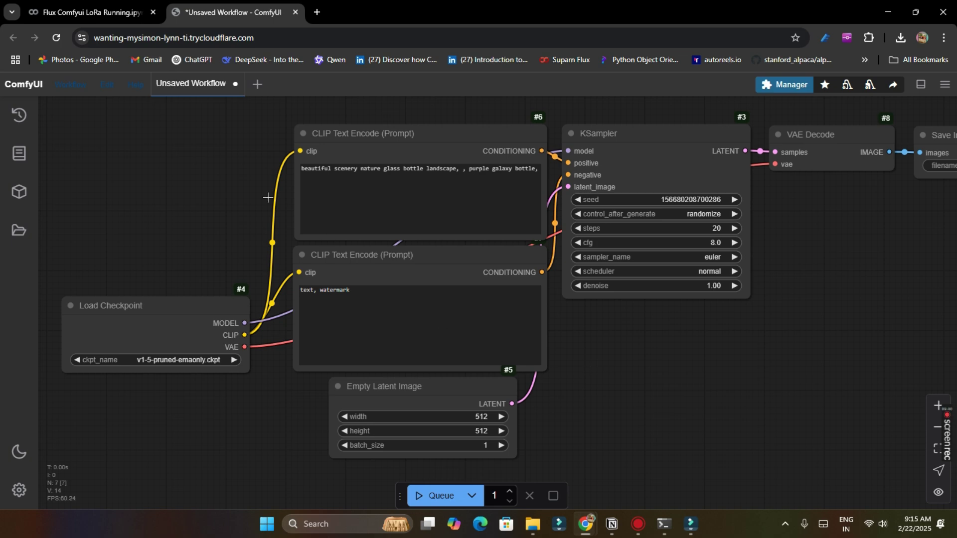
{"action": "left_click", "coordinate": [70, 89]}
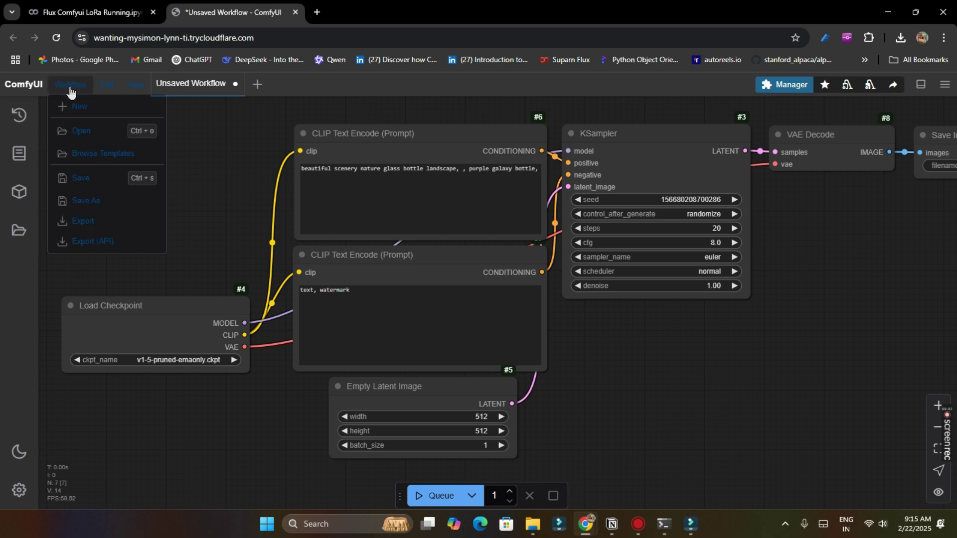
{"action": "left_click", "coordinate": [87, 129]}
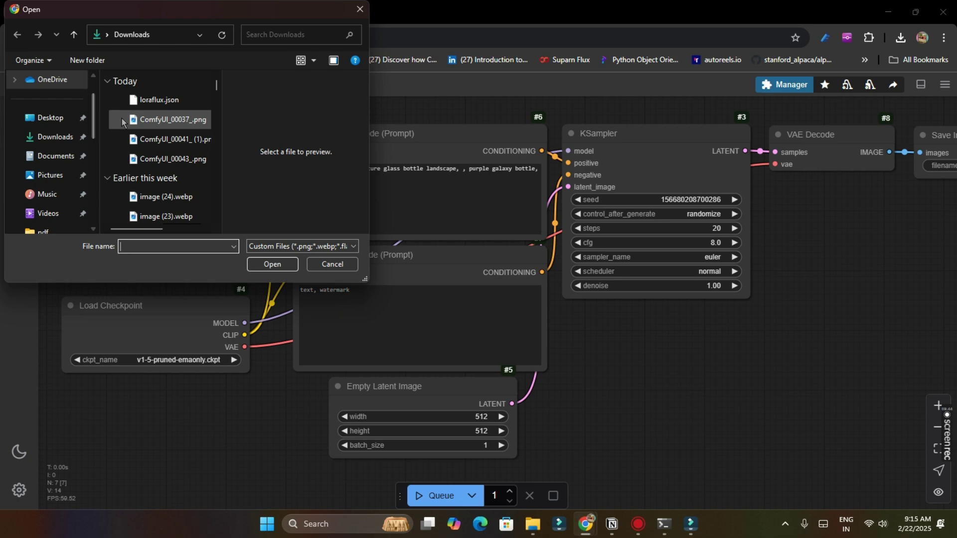
{"action": "left_click", "coordinate": [196, 103]}
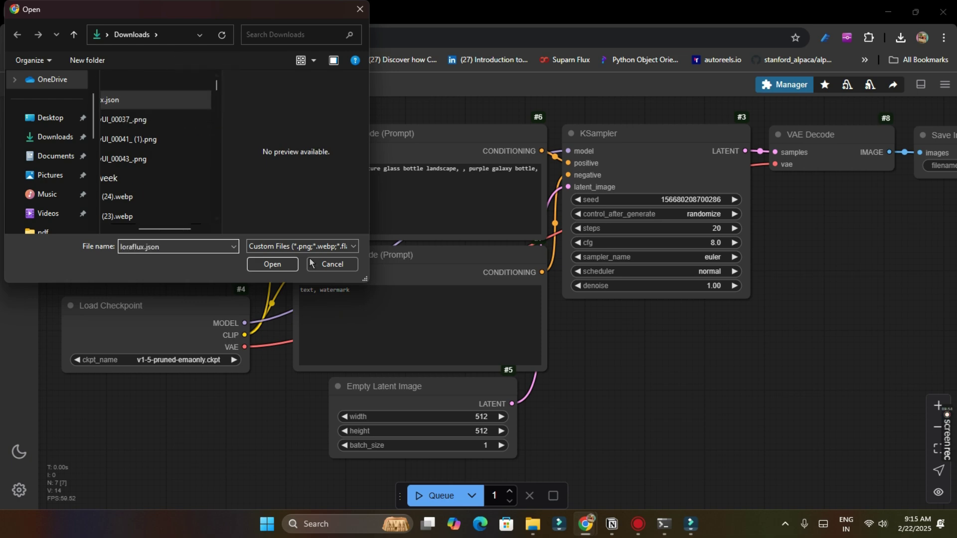
{"action": "left_click", "coordinate": [272, 264]}
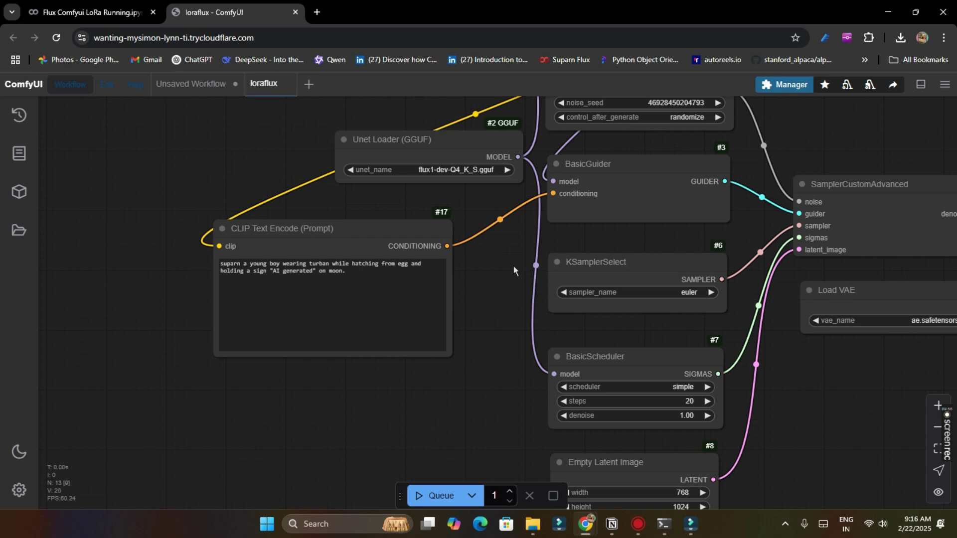
{"action": "left_click_drag", "start_coordinate": [481, 370], "coordinate": [641, 395]}
{"action": "scroll", "coordinate": [555, 383], "scroll_direction": "up", "scroll_amount": 2}
{"action": "scroll", "coordinate": [435, 390], "scroll_direction": "up", "scroll_amount": 2}
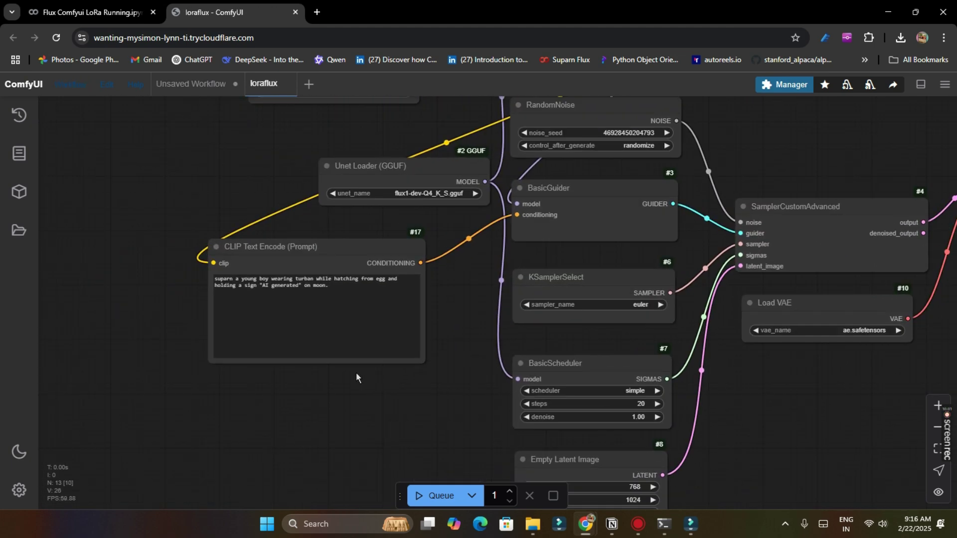
{"action": "left_click", "coordinate": [354, 307]}
{"action": "scroll", "coordinate": [282, 396], "scroll_direction": "up", "scroll_amount": 2}
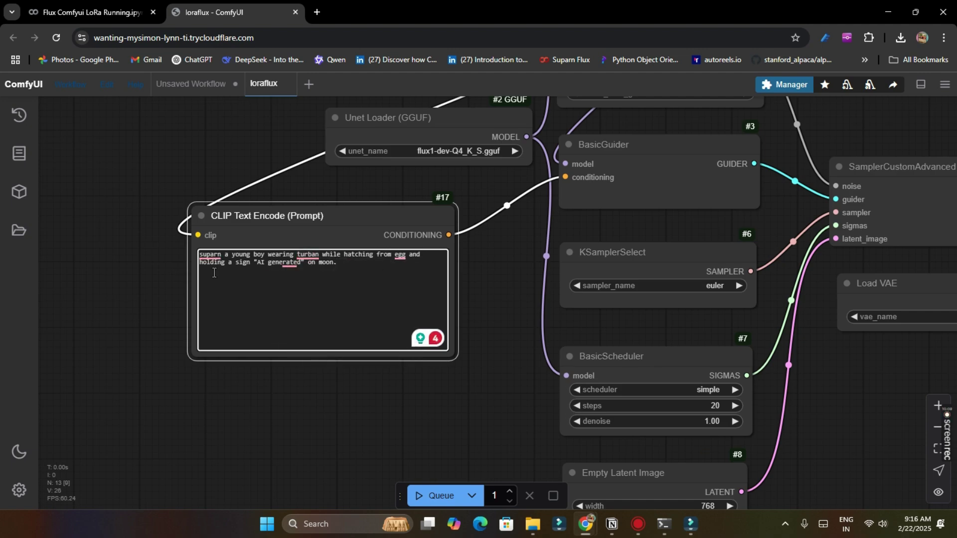
{"action": "left_click", "coordinate": [335, 261]}
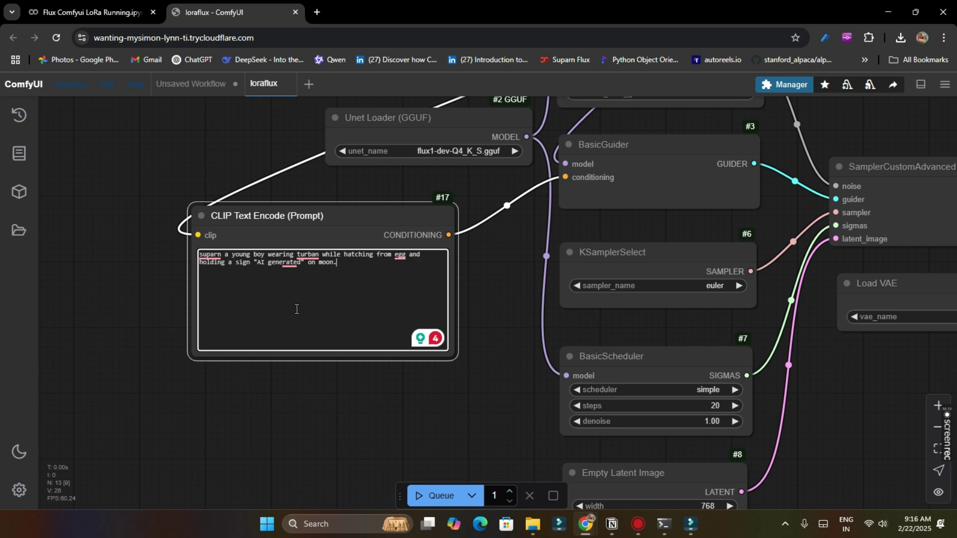
{"action": "double_click", "coordinate": [207, 254]}
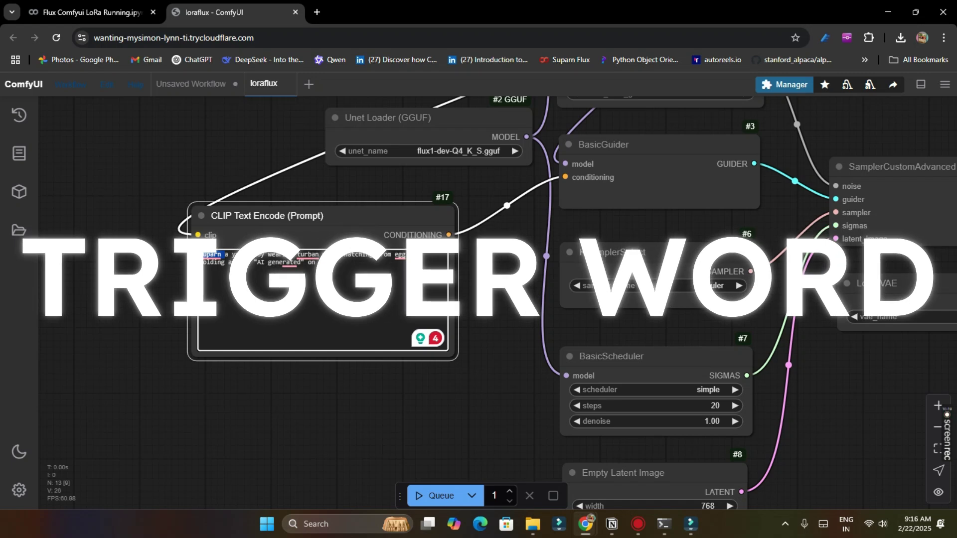
{"action": "left_click", "coordinate": [339, 268]}
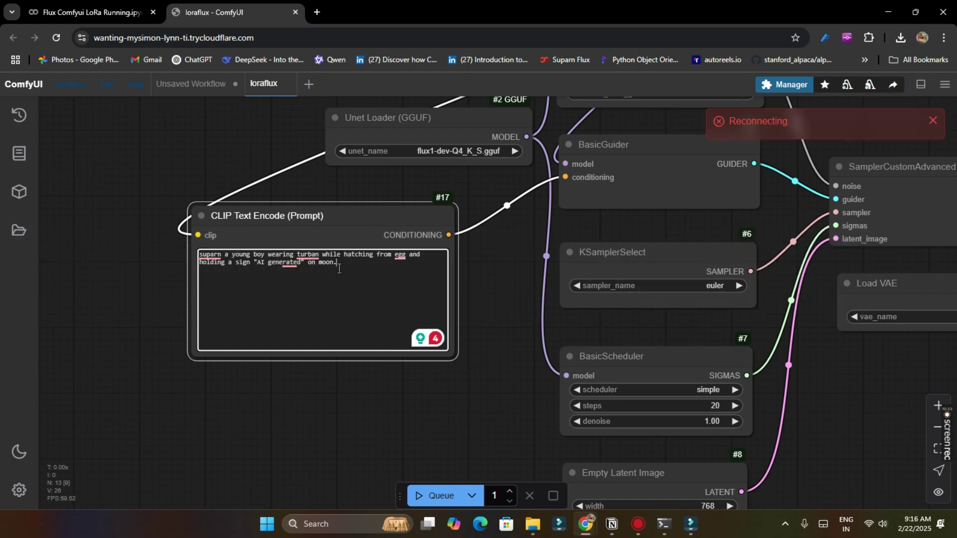
{"action": "left_click", "coordinate": [219, 258]}
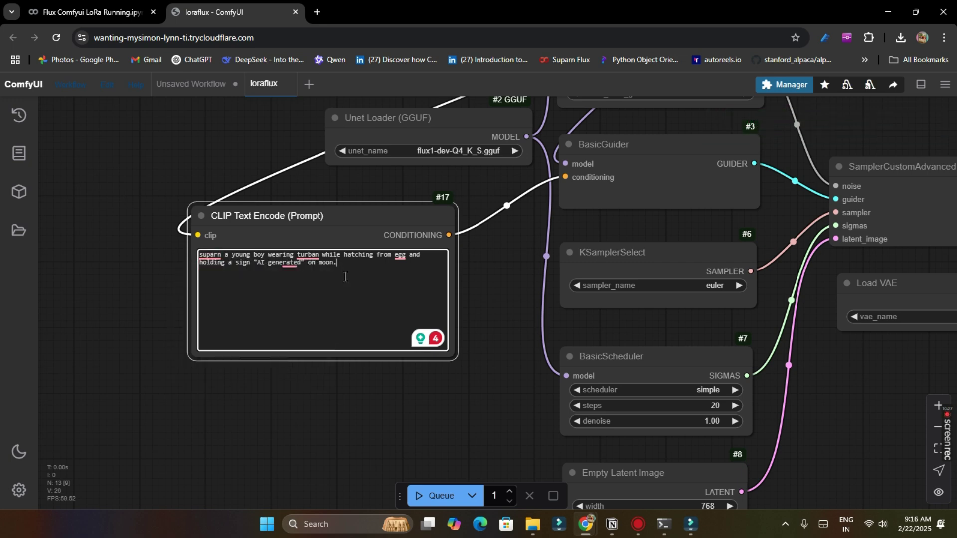
{"action": "scroll", "coordinate": [432, 367], "scroll_direction": "right", "scroll_amount": 3}
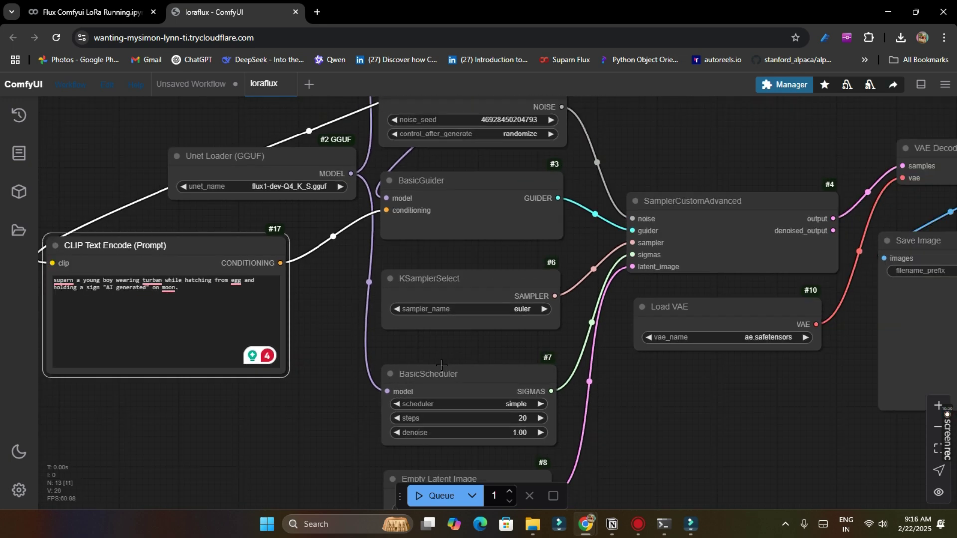
{"action": "scroll", "coordinate": [331, 396], "scroll_direction": "down", "scroll_amount": 3}
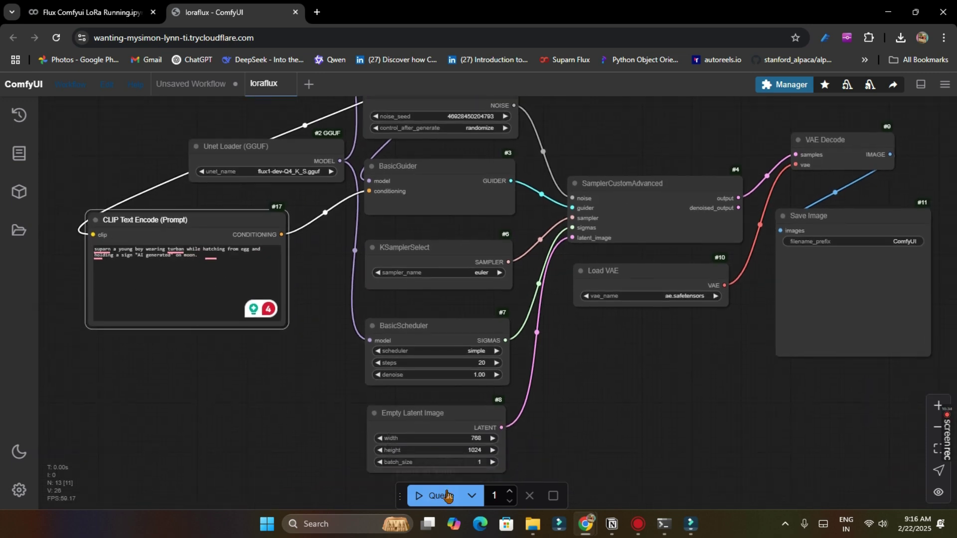
Queue the egg-hatching boy prompt and follow its progress in the Colab notebook log.
{"action": "scroll", "coordinate": [599, 384], "scroll_direction": "up", "scroll_amount": 5}
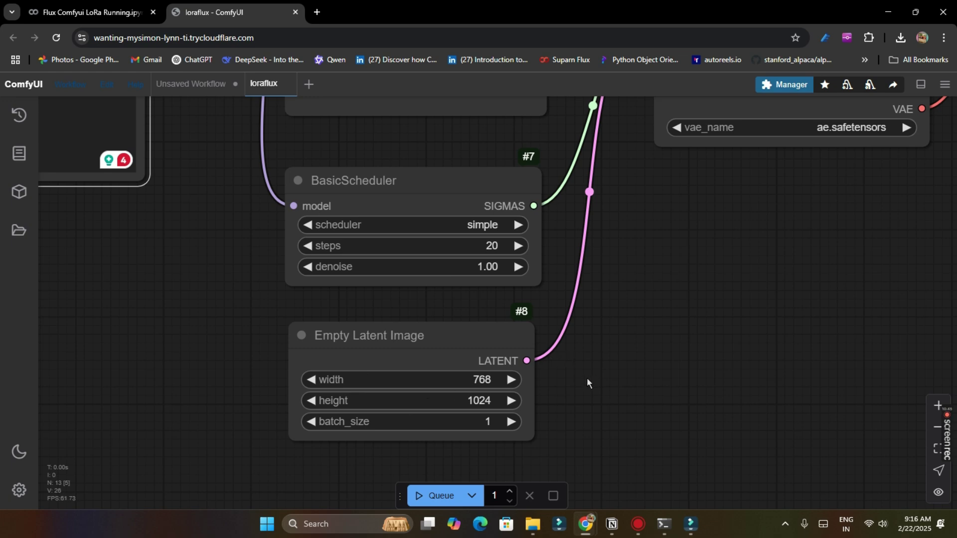
{"action": "scroll", "coordinate": [714, 270], "scroll_direction": "up", "scroll_amount": 1}
{"action": "scroll", "coordinate": [714, 270], "scroll_direction": "down", "scroll_amount": 3}
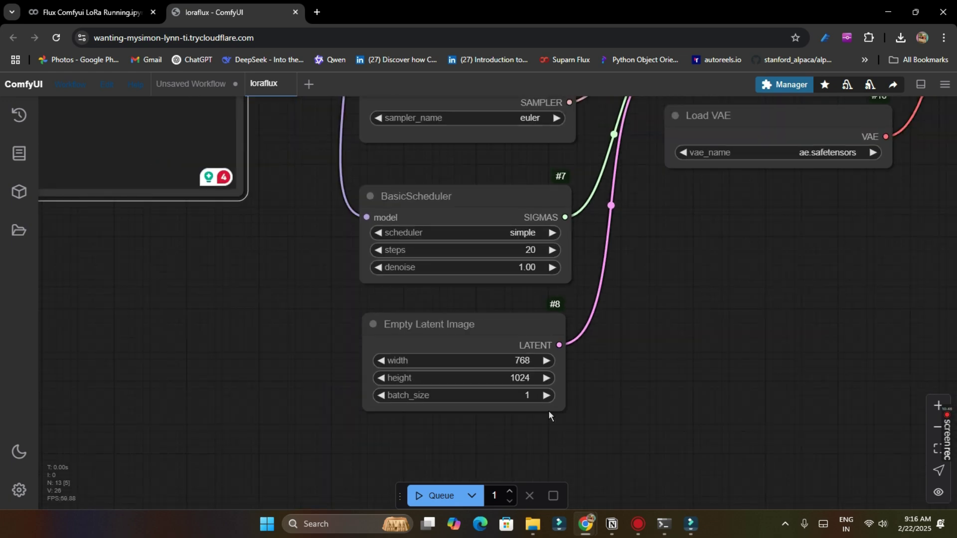
{"action": "left_click", "coordinate": [436, 495]}
{"action": "scroll", "coordinate": [435, 504], "scroll_direction": "down", "scroll_amount": 5}
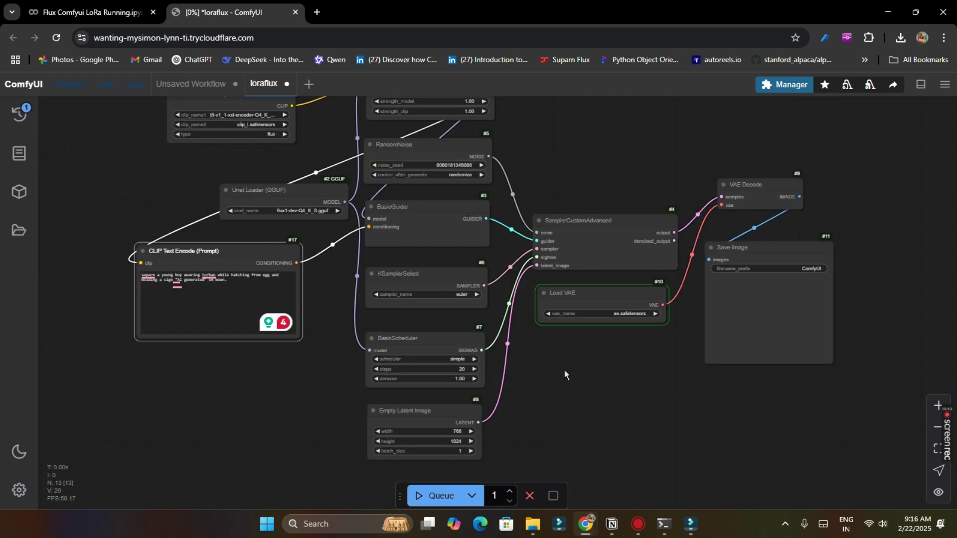
{"action": "left_click_drag", "start_coordinate": [564, 370], "coordinate": [559, 395]}
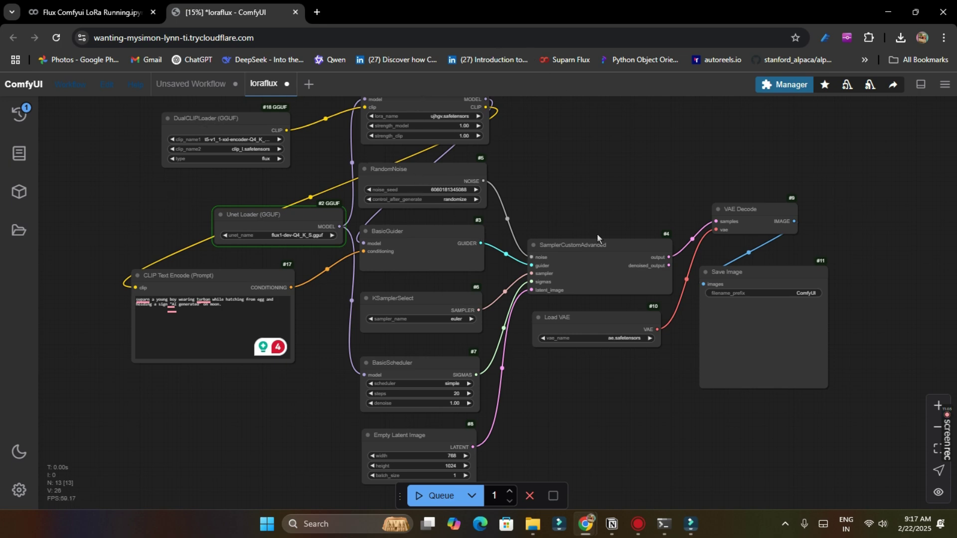
{"action": "left_click", "coordinate": [566, 274]}
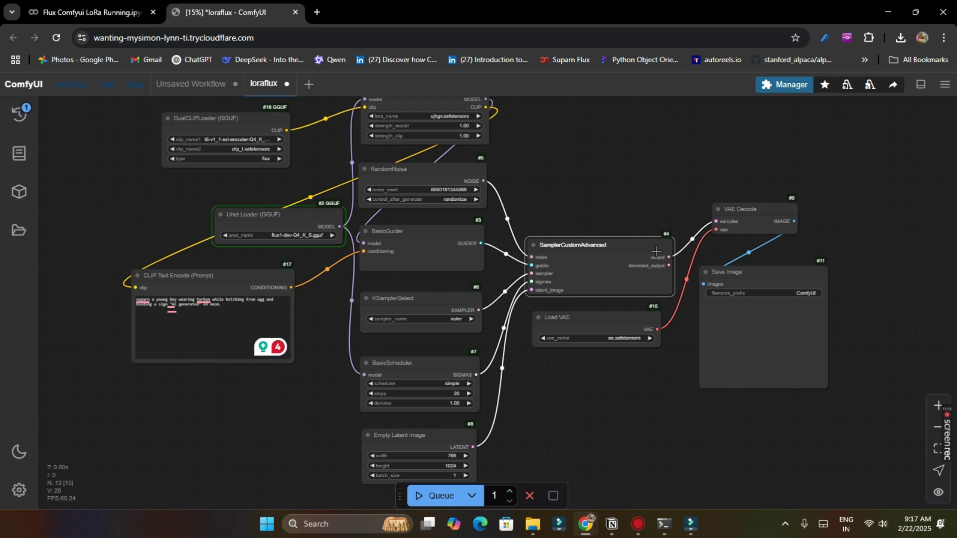
{"action": "left_click", "coordinate": [92, 12]}
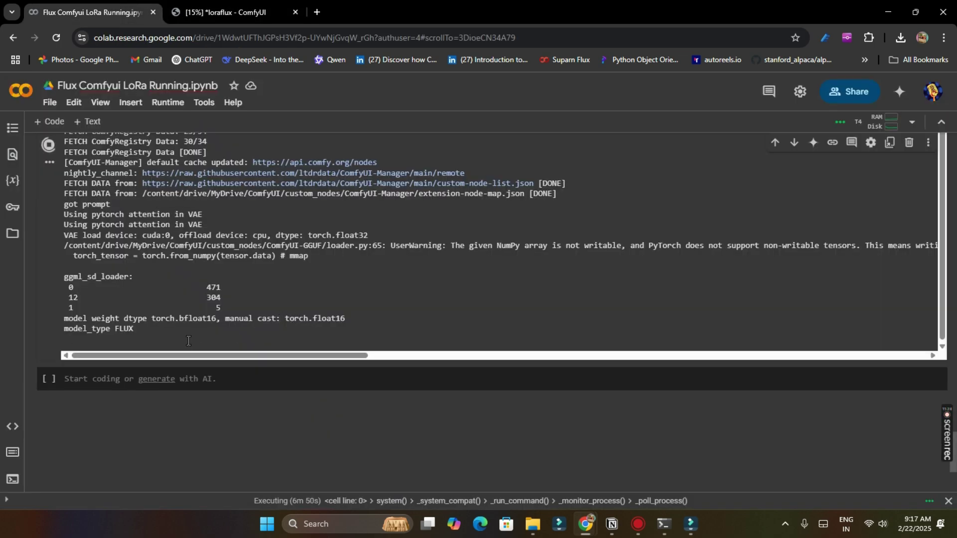
Confirm in the Colab log that the first image finished, then return to ComfyUI's prompt node.
{"action": "left_click", "coordinate": [233, 12]}
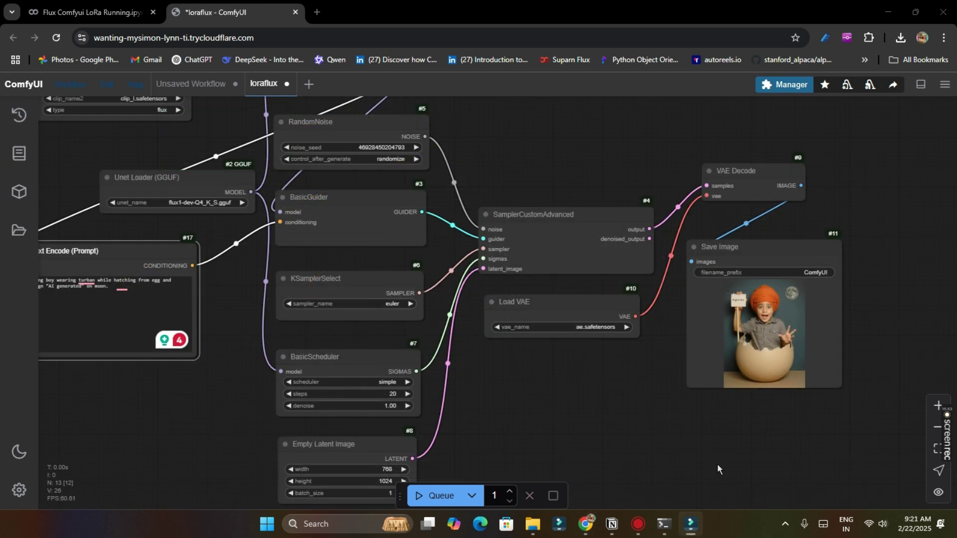
{"action": "scroll", "coordinate": [695, 456], "scroll_direction": "up", "scroll_amount": 2}
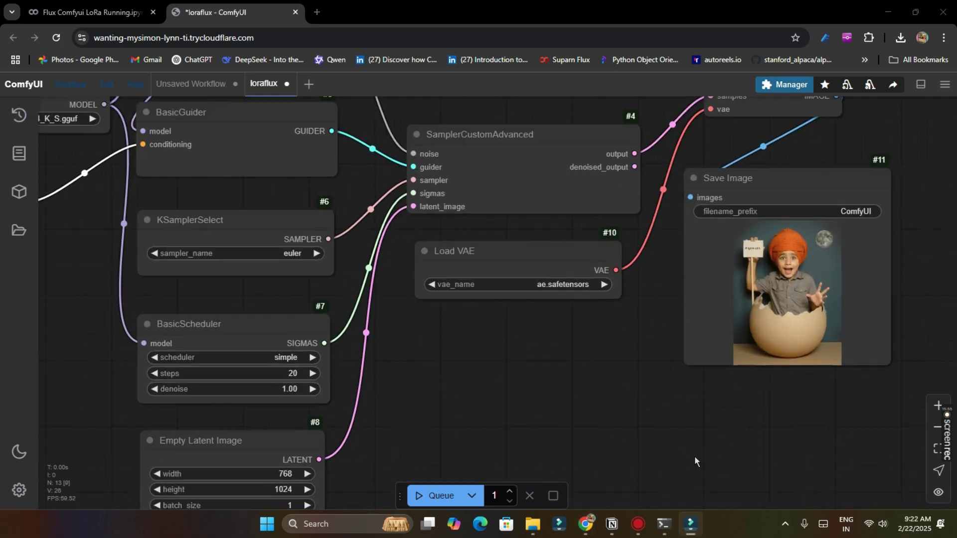
{"action": "left_click", "coordinate": [92, 12]}
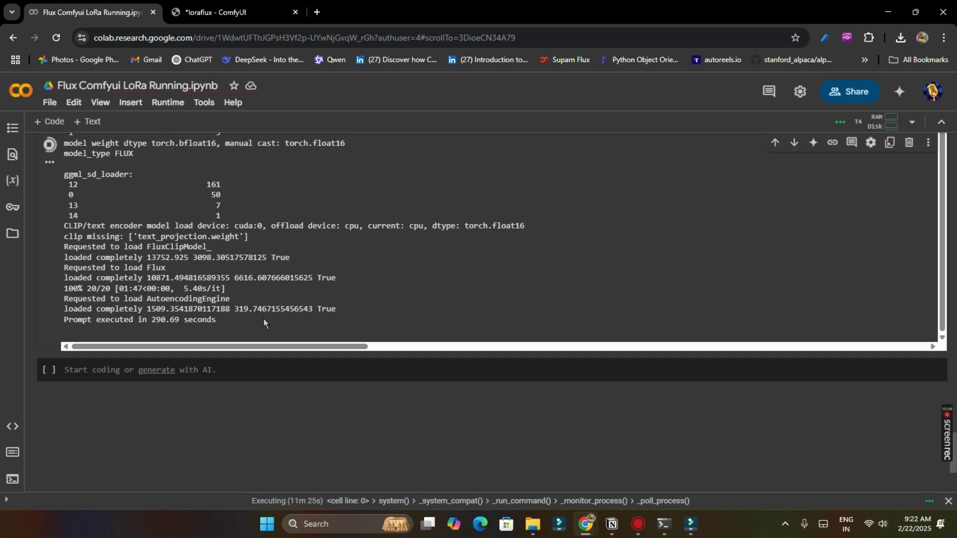
{"action": "left_click", "coordinate": [246, 10]}
{"action": "scroll", "coordinate": [785, 211], "scroll_direction": "up", "scroll_amount": 10}
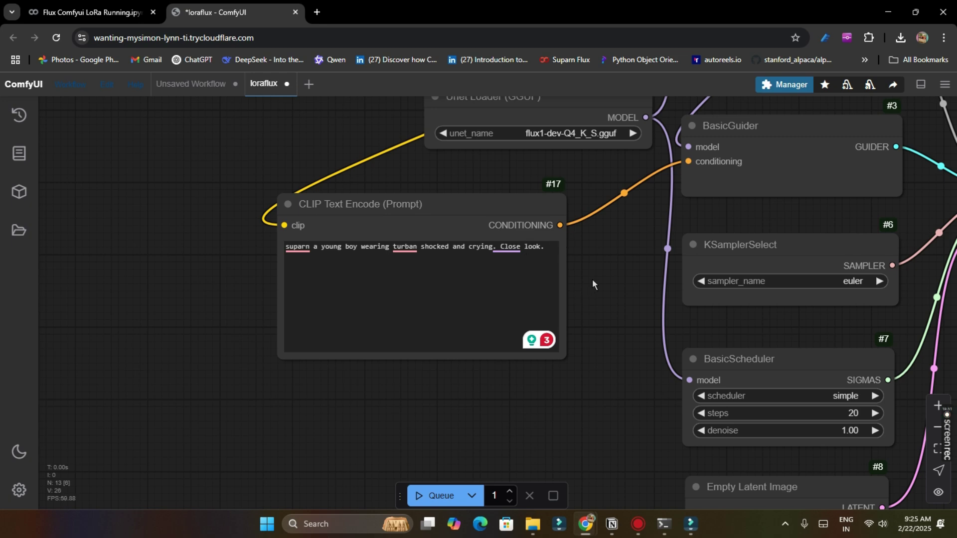
Fit the workflow in view and inspect the sampler, scheduler, prompt and loader nodes.
{"action": "key", "text": "."}
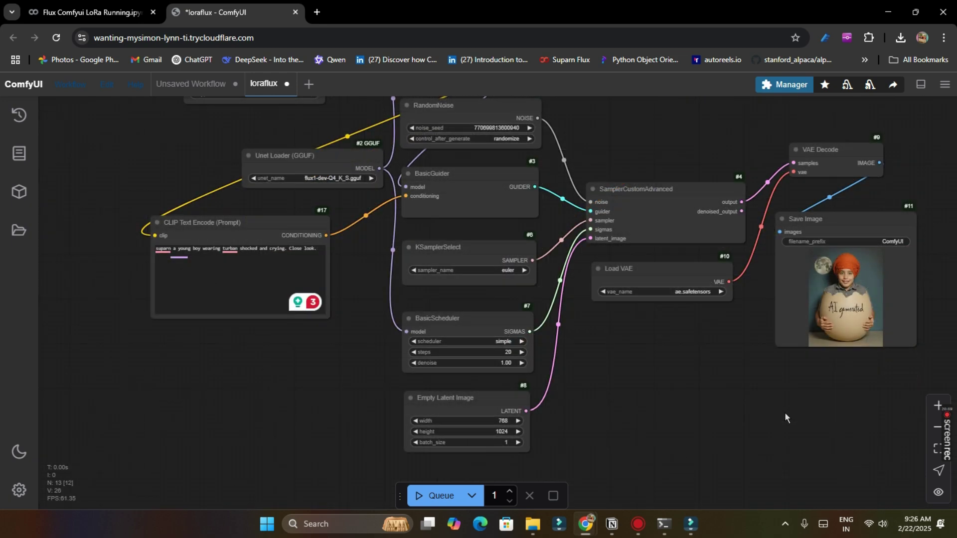
{"action": "left_click_drag", "start_coordinate": [785, 414], "coordinate": [641, 401]}
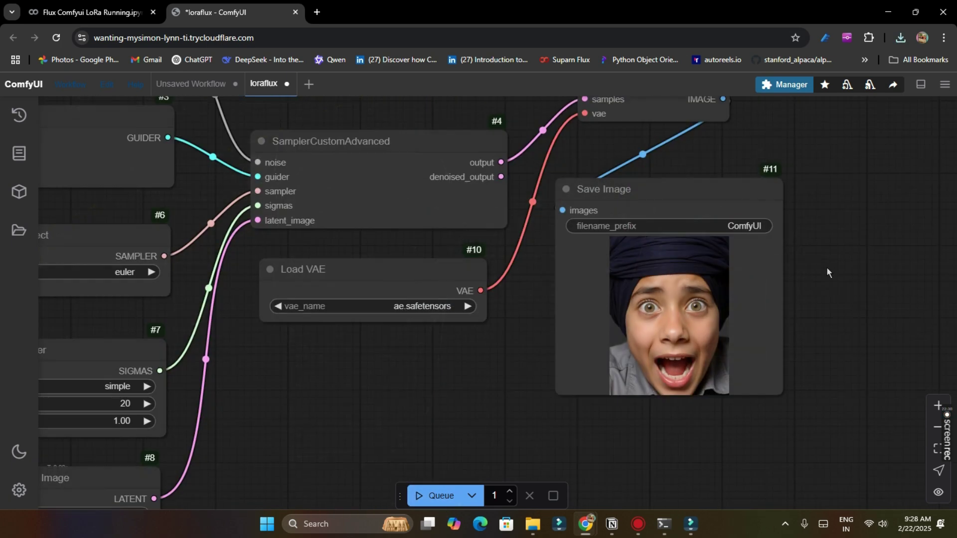
{"action": "scroll", "coordinate": [774, 325], "scroll_direction": "up", "scroll_amount": 8}
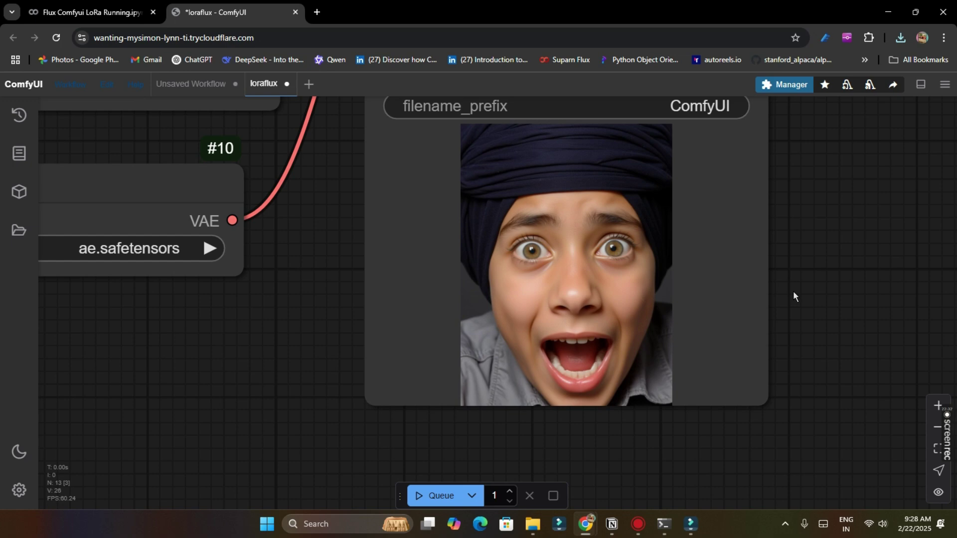
{"action": "scroll", "coordinate": [793, 293], "scroll_direction": "down", "scroll_amount": 3}
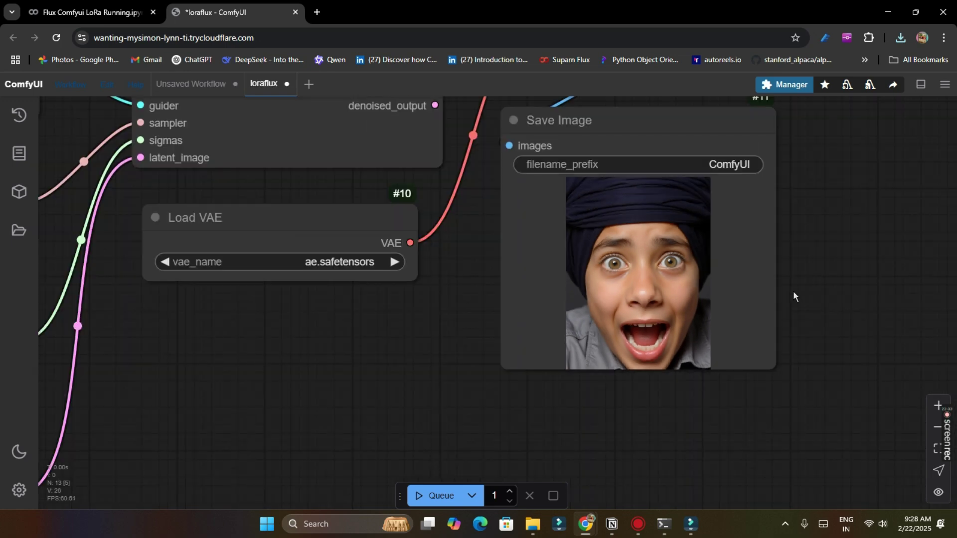
{"action": "scroll", "coordinate": [244, 394], "scroll_direction": "down", "scroll_amount": 5}
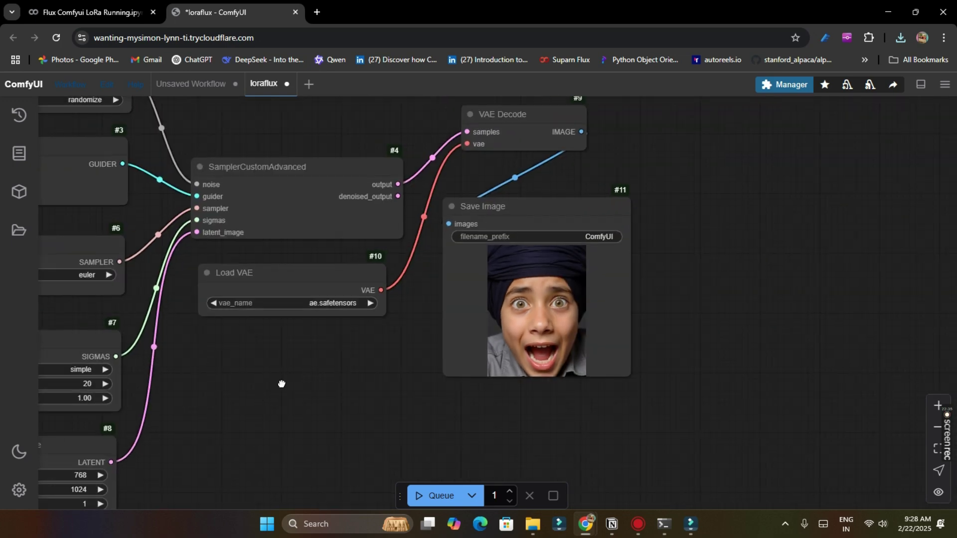
{"action": "left_click_drag", "start_coordinate": [282, 384], "coordinate": [540, 355]}
{"action": "scroll", "coordinate": [540, 355], "scroll_direction": "up", "scroll_amount": 3}
{"action": "scroll", "coordinate": [668, 343], "scroll_direction": "down", "scroll_amount": 2}
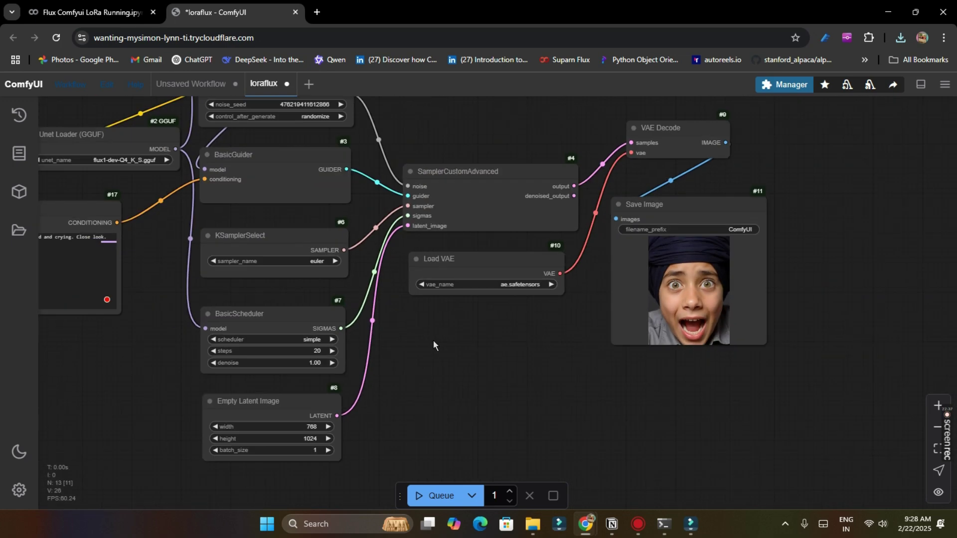
{"action": "left_click_drag", "start_coordinate": [432, 340], "coordinate": [195, 428]}
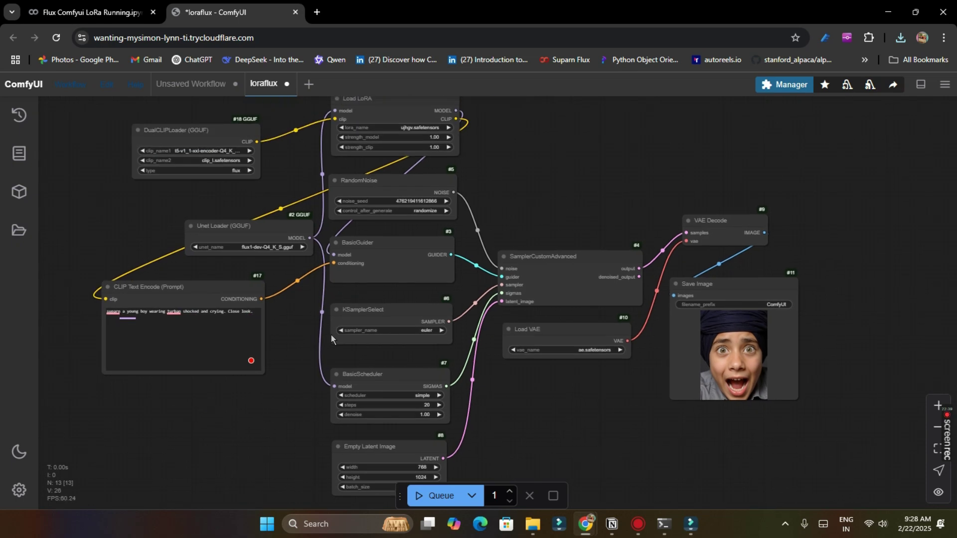
Highlight the 112.90-second execution time in the Colab log, then return to ComfyUI.
{"action": "left_click", "coordinate": [90, 12]}
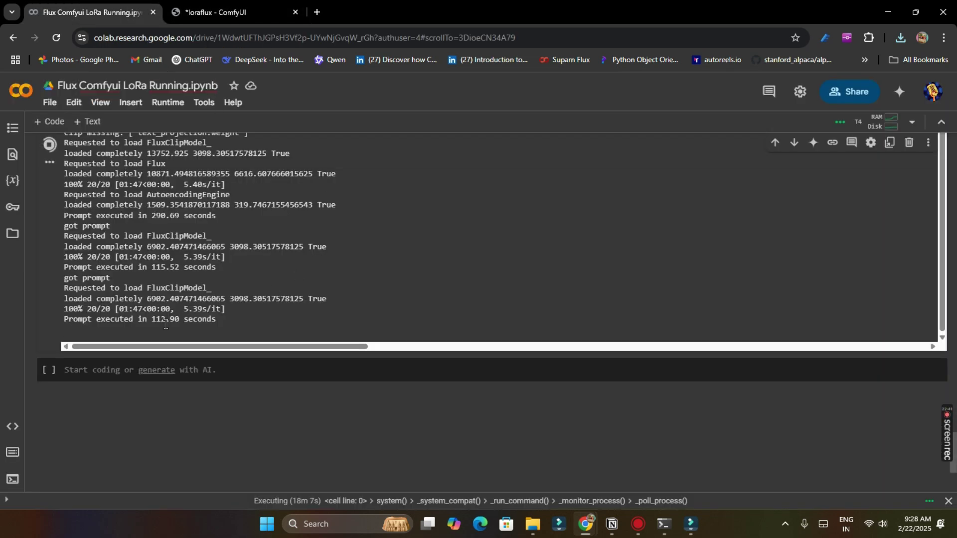
{"action": "left_click_drag", "start_coordinate": [150, 317], "coordinate": [181, 318]}
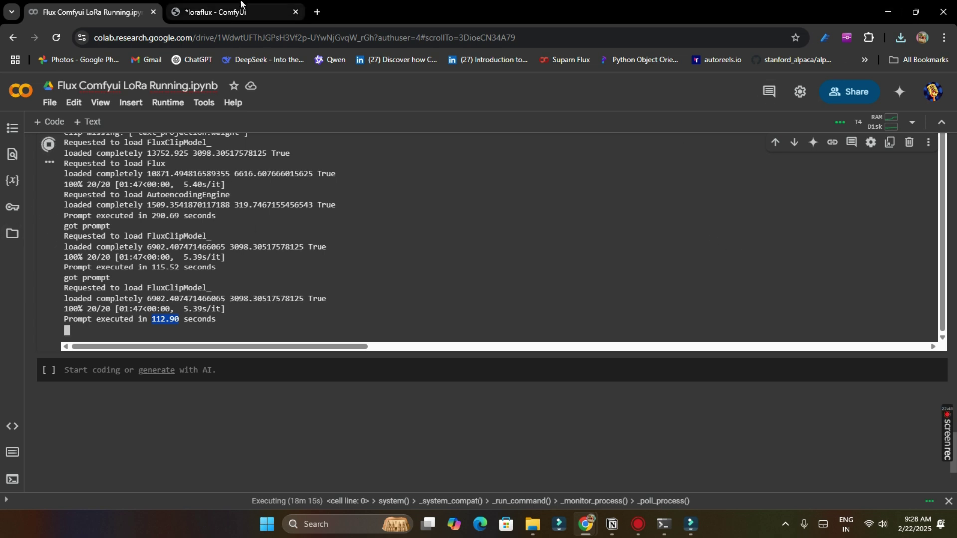
{"action": "left_click", "coordinate": [224, 12]}
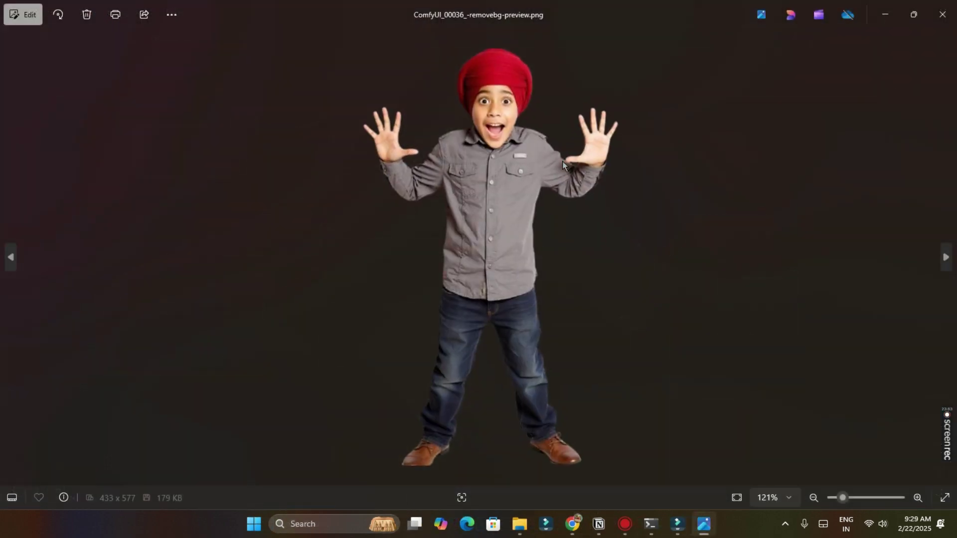
Browse the generated images in Photos, including the ComfyUI_00040 cutout and ComfyUI_00041_.png.
{"action": "key", "text": "Left"}
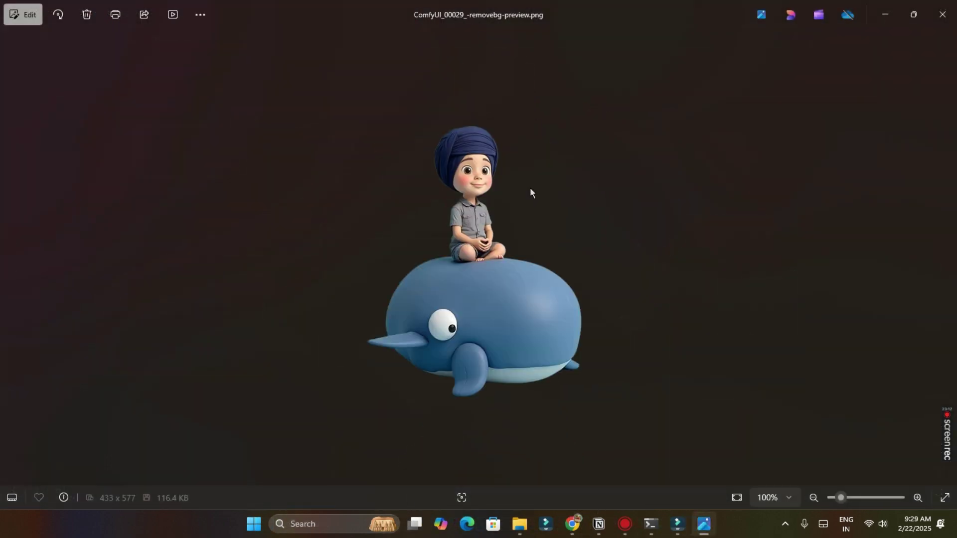
{"action": "scroll", "coordinate": [548, 263], "scroll_direction": "up", "scroll_amount": 2}
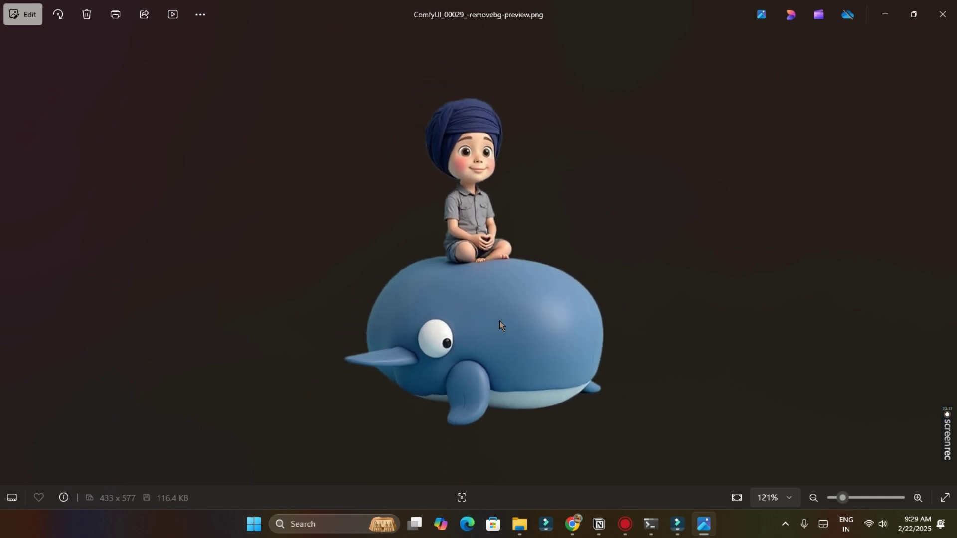
{"action": "key", "text": "Left"}
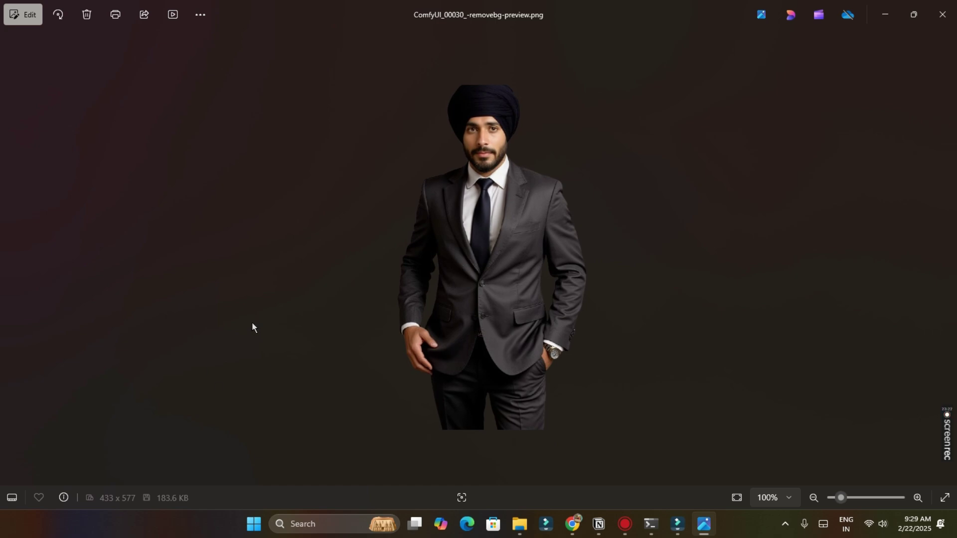
{"action": "scroll", "coordinate": [579, 211], "scroll_direction": "up", "scroll_amount": 2}
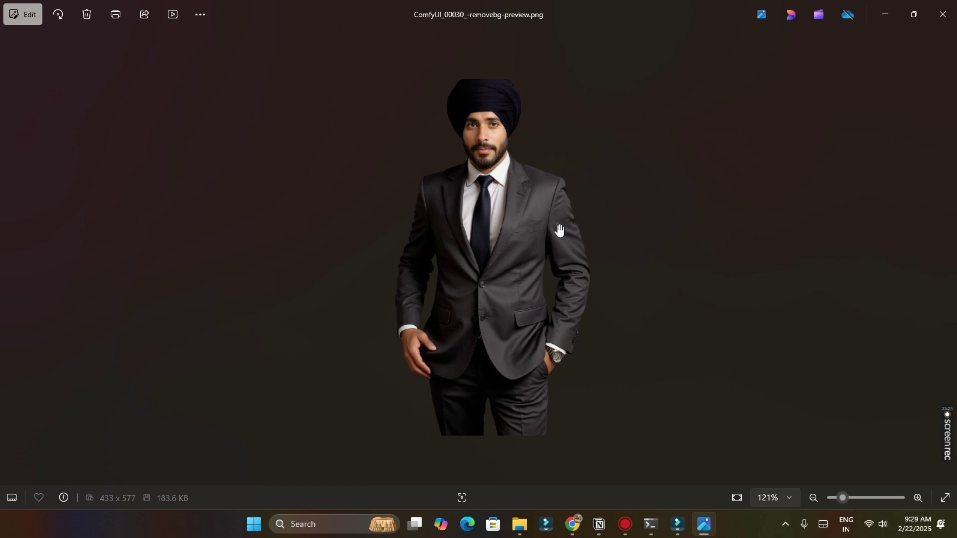
{"action": "left_click", "coordinate": [942, 14]}
{"action": "key", "text": "Return"}
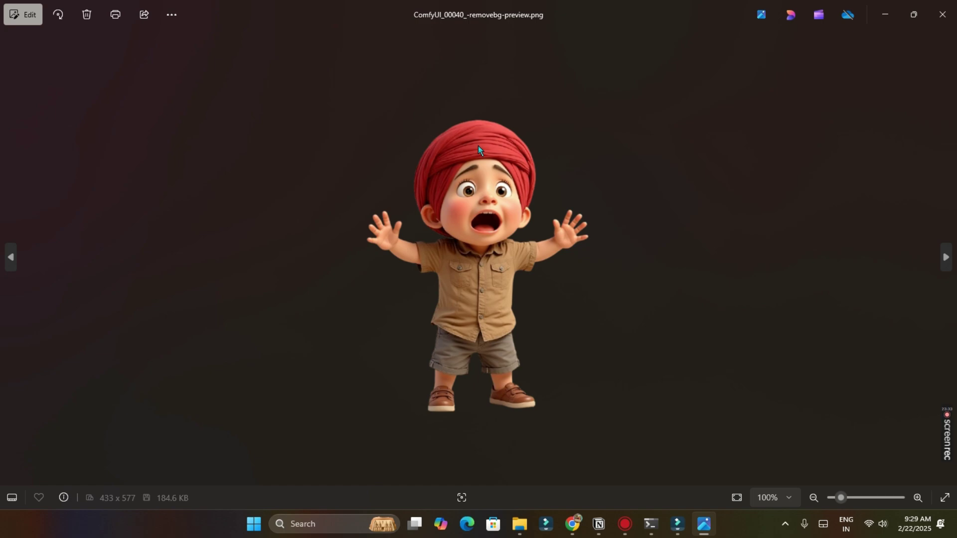
{"action": "key", "text": "Right"}
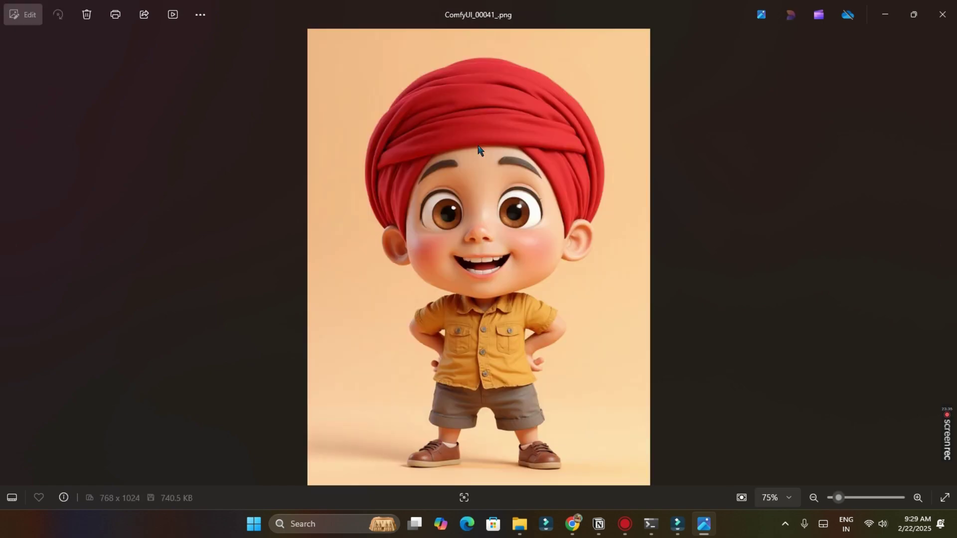
{"action": "left_click", "coordinate": [946, 16]}
Open ComfyUI_00027_.png from Downloads and step back to ComfyUI_00003_.png.
{"action": "double_click", "coordinate": [547, 264]}
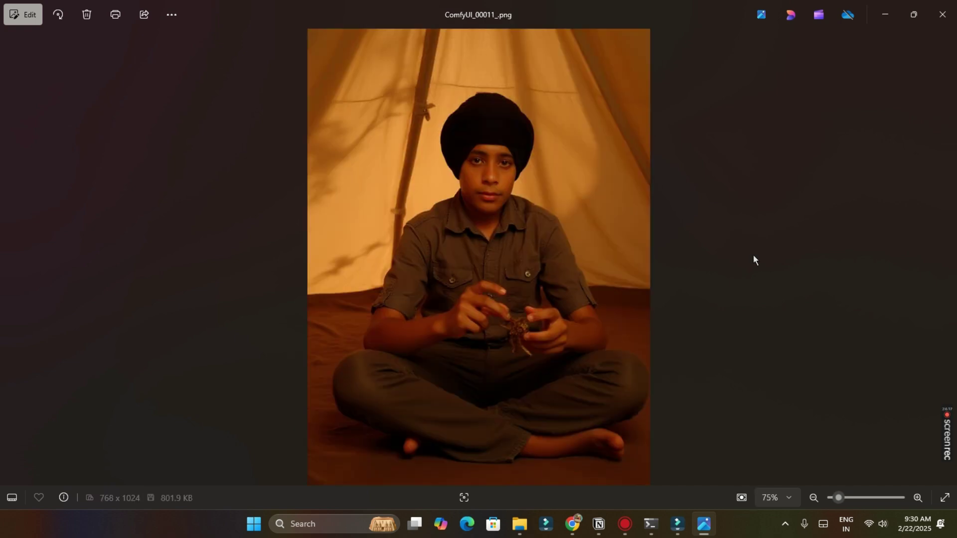
{"action": "scroll", "coordinate": [566, 242], "scroll_direction": "up", "scroll_amount": 2}
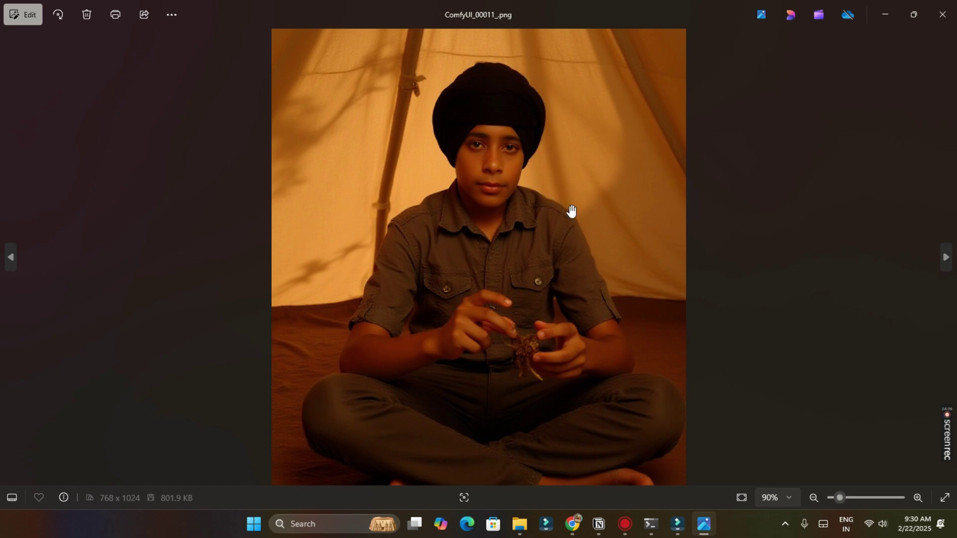
{"action": "scroll", "coordinate": [556, 219], "scroll_direction": "up", "scroll_amount": 1}
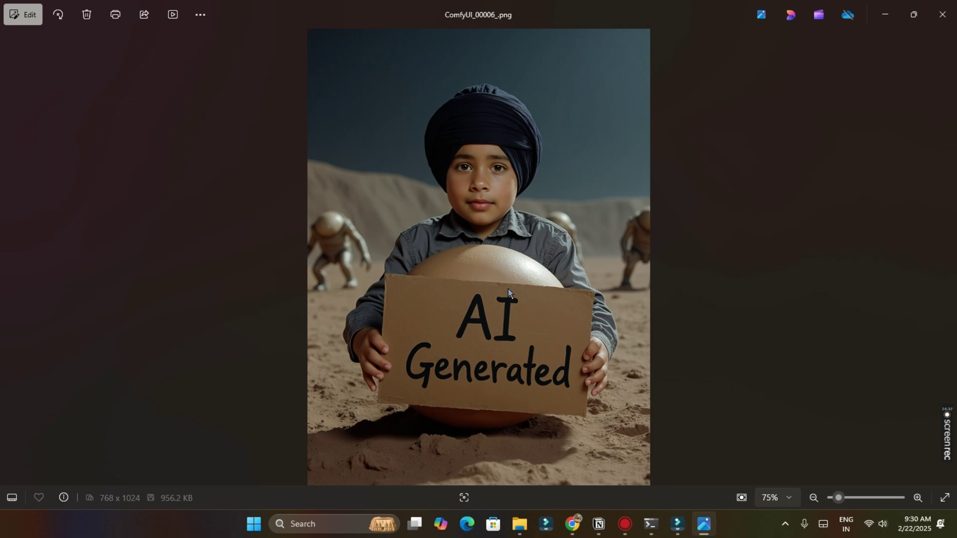
{"action": "key", "text": "Left"}
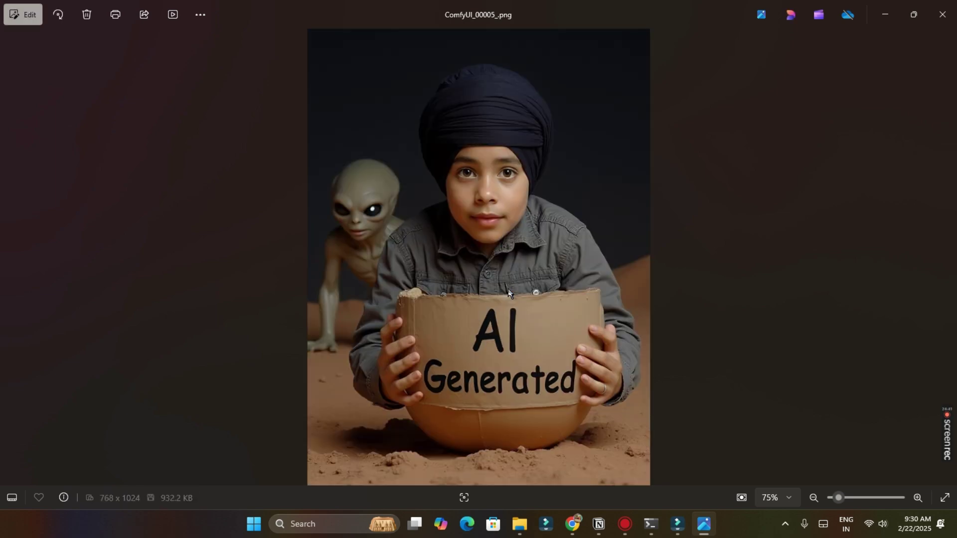
{"action": "key", "text": "Left"}
{"action": "key", "text": "Left"}
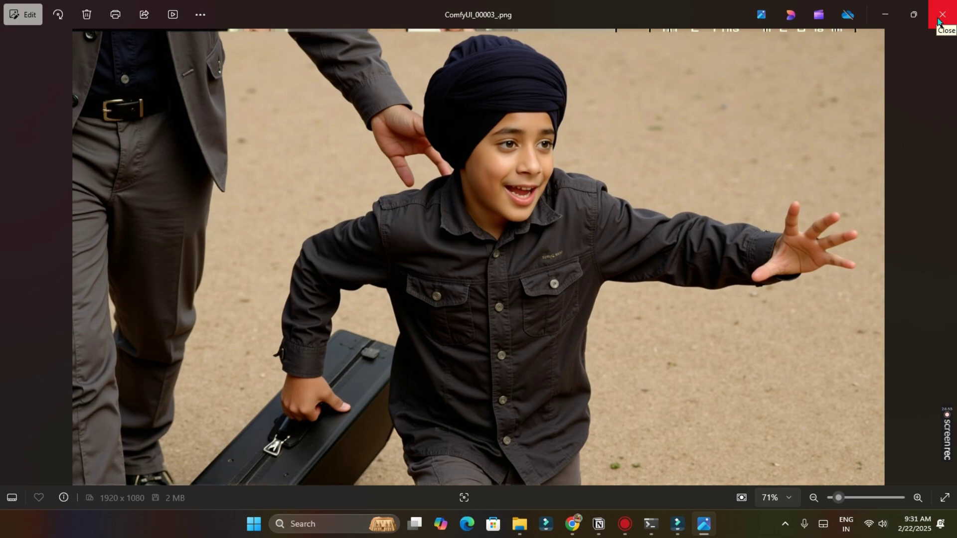
Close the photo viewer and scroll through the ComfyUI turbaned-boy images in Downloads.
{"action": "left_click", "coordinate": [937, 21]}
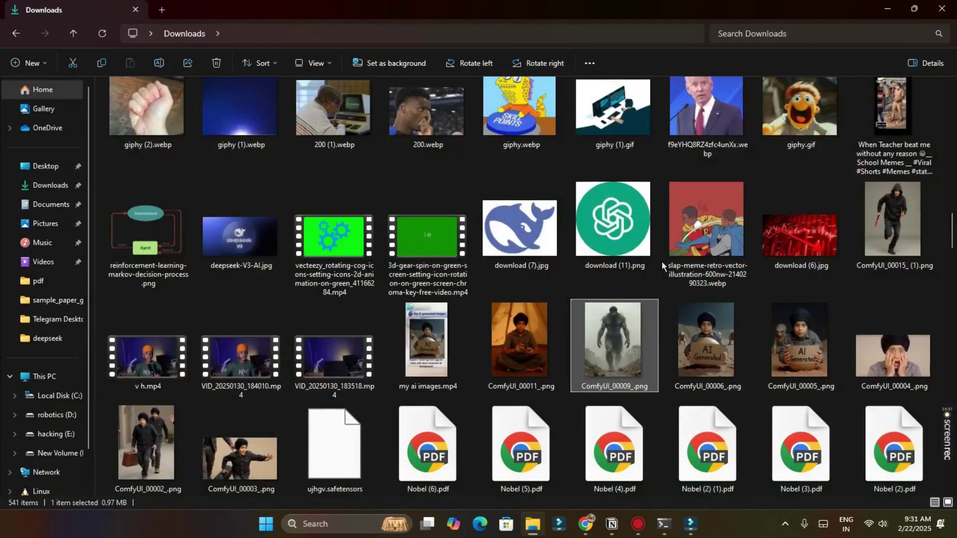
{"action": "scroll", "coordinate": [653, 255], "scroll_direction": "down", "scroll_amount": 4}
{"action": "scroll", "coordinate": [653, 254], "scroll_direction": "up", "scroll_amount": 3}
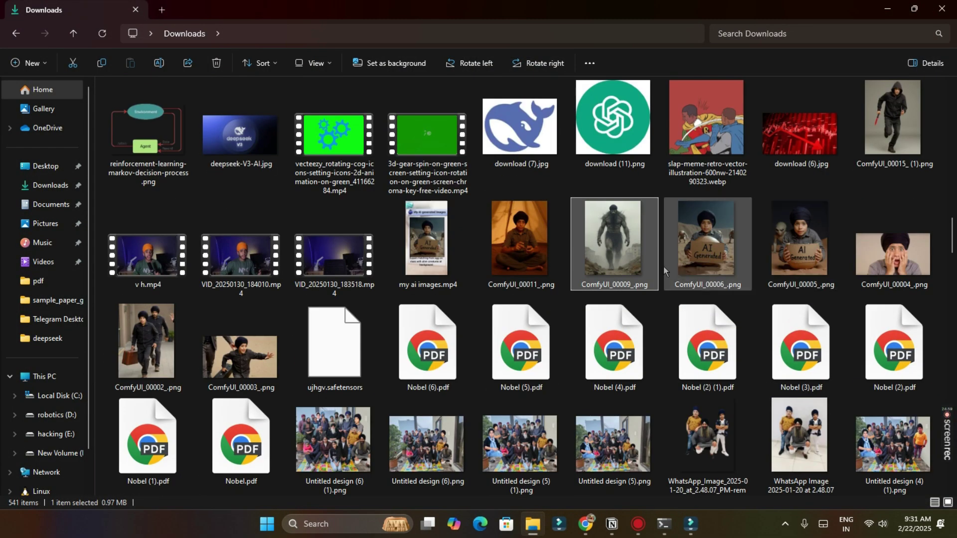